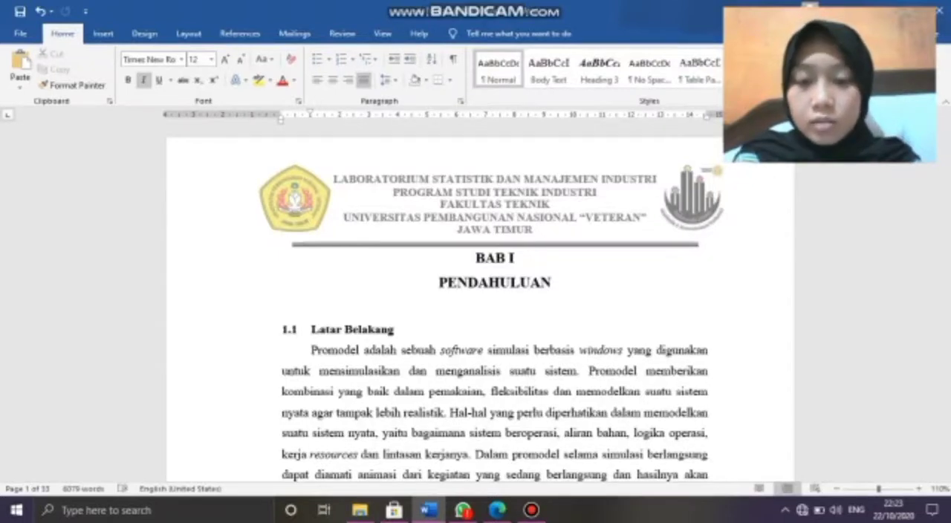
# Read the report's BAB I Pendahuluan background and the BAB III Metodologi section, including the measurement times in Tabel 3.1.
pyautogui.scroll(-2, 304, 467)
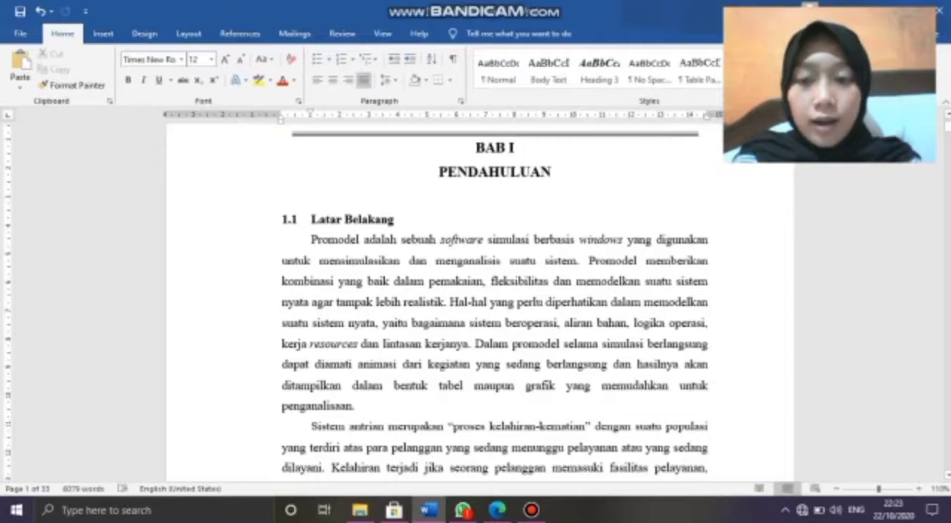
pyautogui.scroll(-1, 307, 468)
pyautogui.scroll(-1, 309, 467)
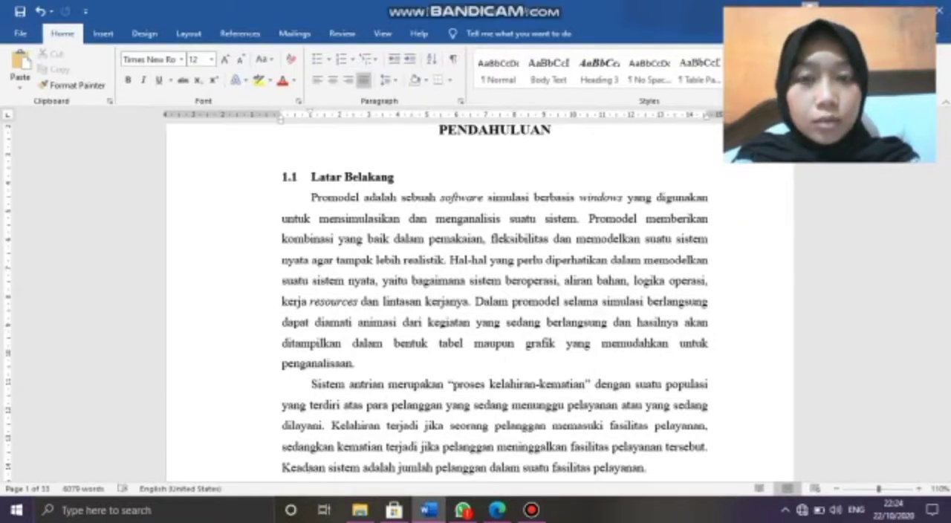
pyautogui.press('pagedown')
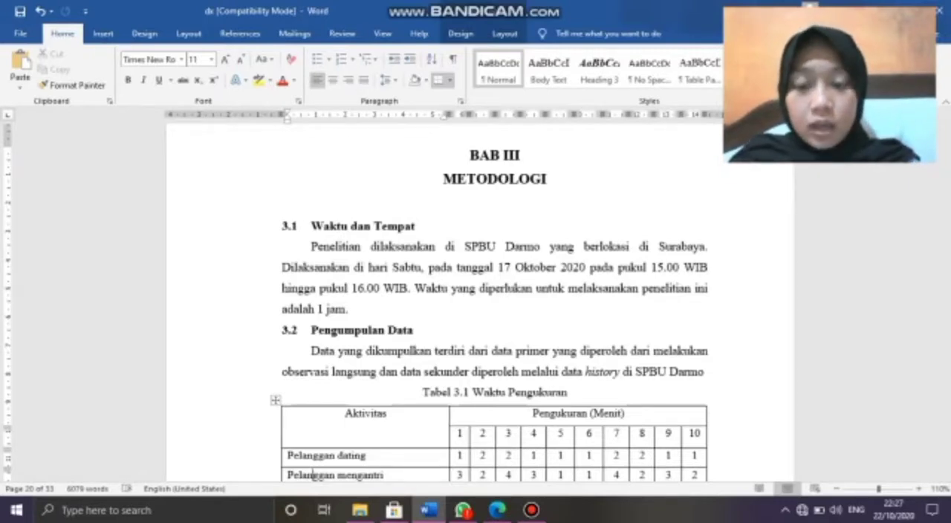
pyautogui.scroll(-2, 312, 475)
pyautogui.scroll(-2, 313, 476)
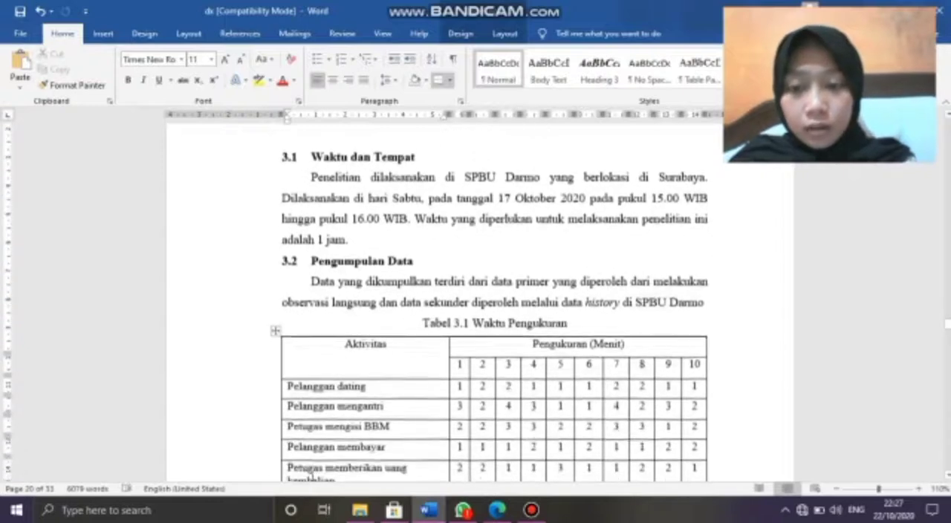
pyautogui.scroll(-4, 313, 475)
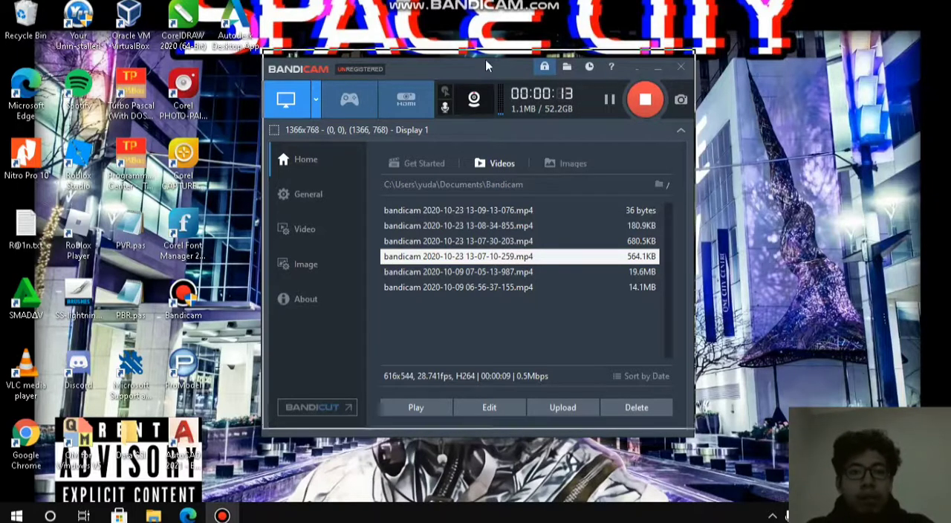
pyautogui.moveTo(499, 64); pyautogui.dragTo(514, 58)
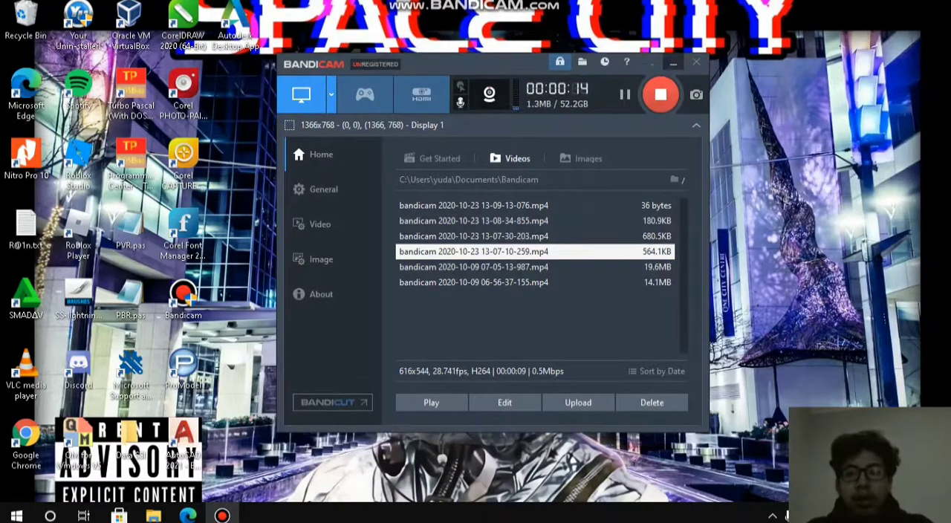
pyautogui.moveTo(444, 91); pyautogui.dragTo(442, 112)
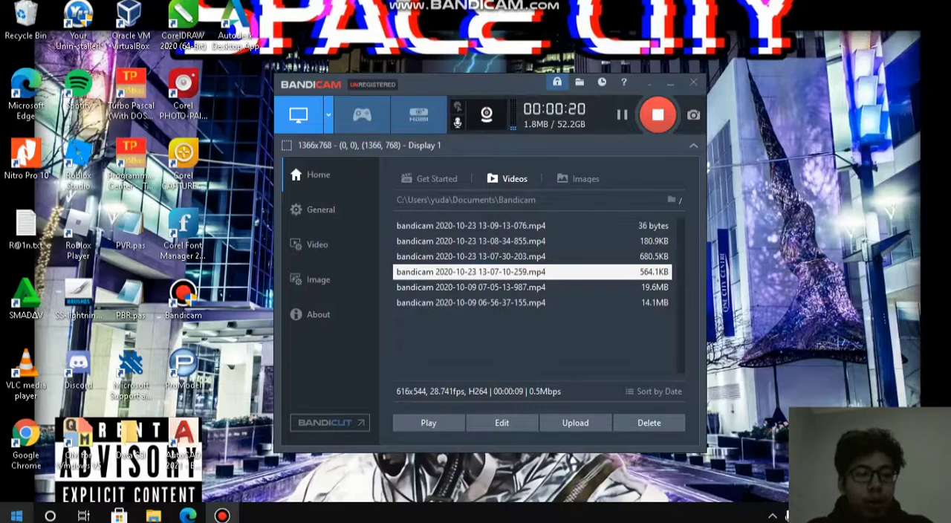
pyautogui.click(17, 516)
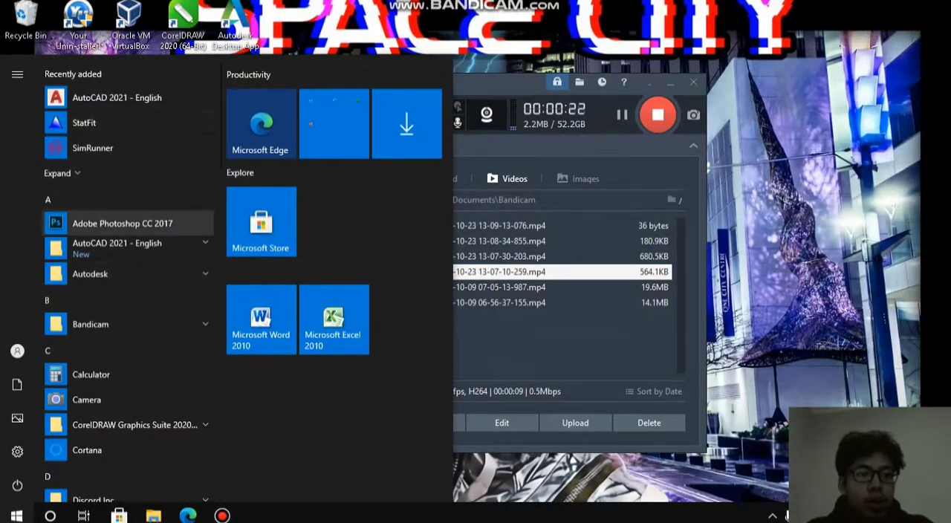
pyautogui.click(16, 515)
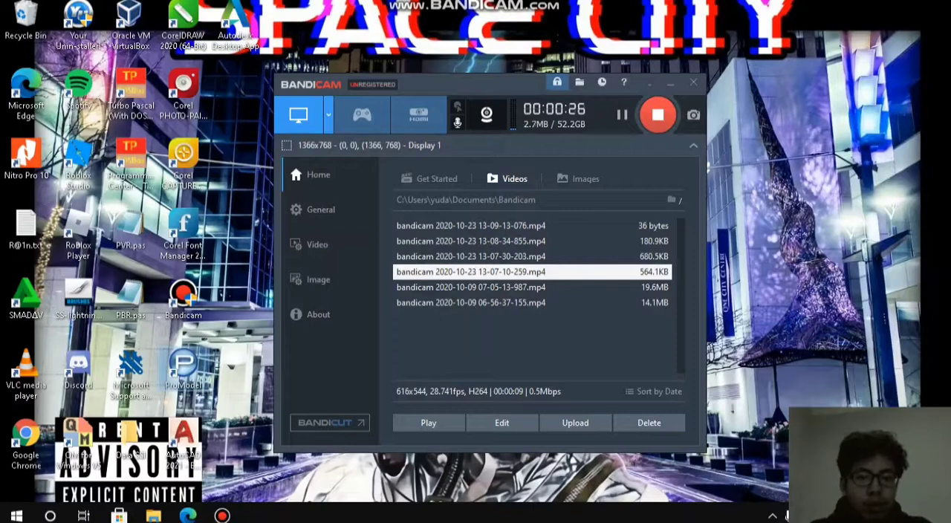
# Launch ProModel from the desktop, then dismiss the student version notice and the shortcut panel.
pyautogui.doubleClick(183, 364)
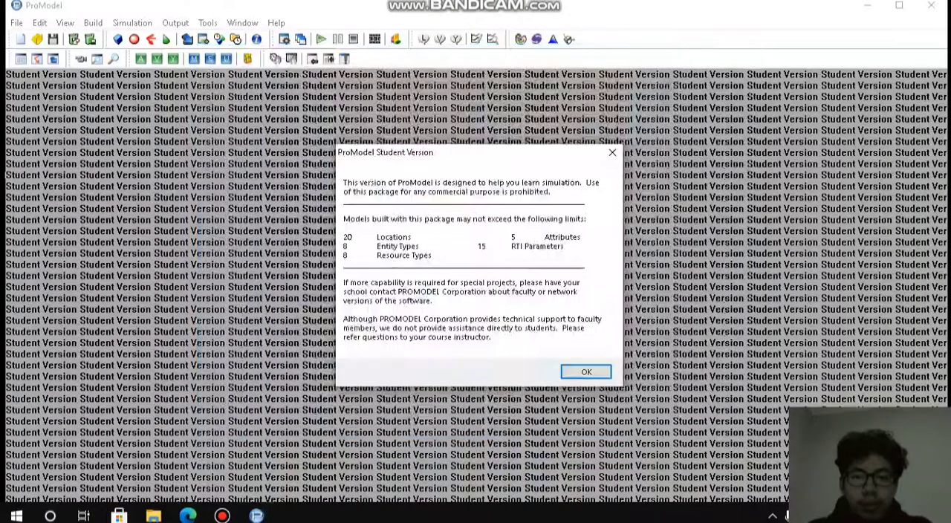
pyautogui.click(586, 372)
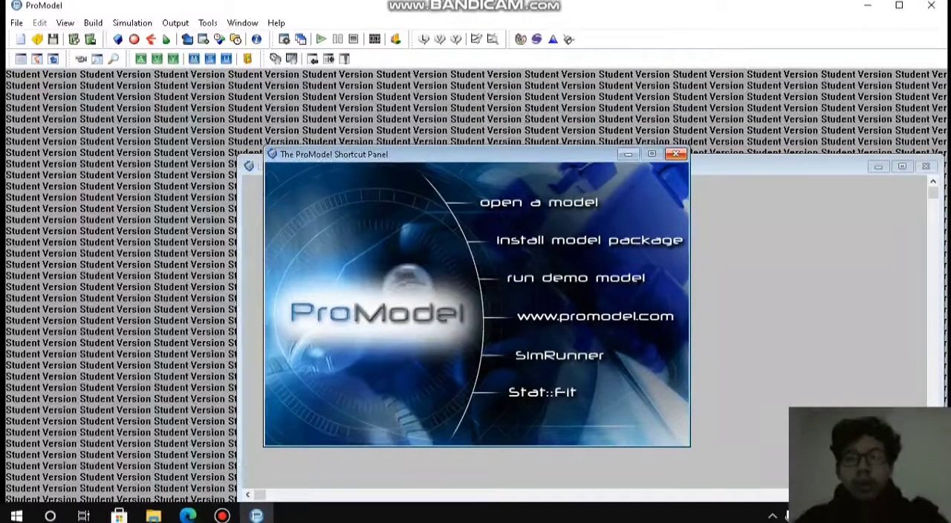
pyautogui.click(676, 153)
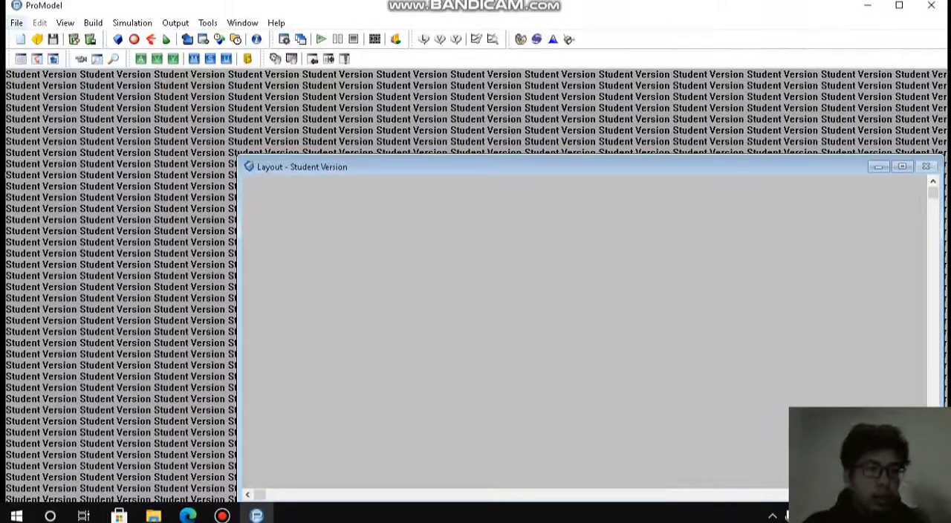
pyautogui.click(17, 23)
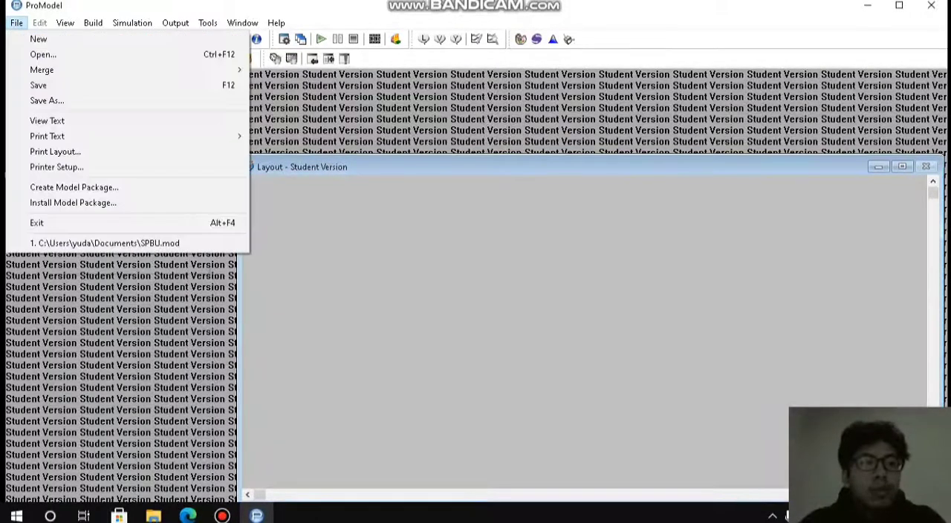
pyautogui.moveTo(66, 22)
pyautogui.click(902, 167)
pyautogui.click(902, 166)
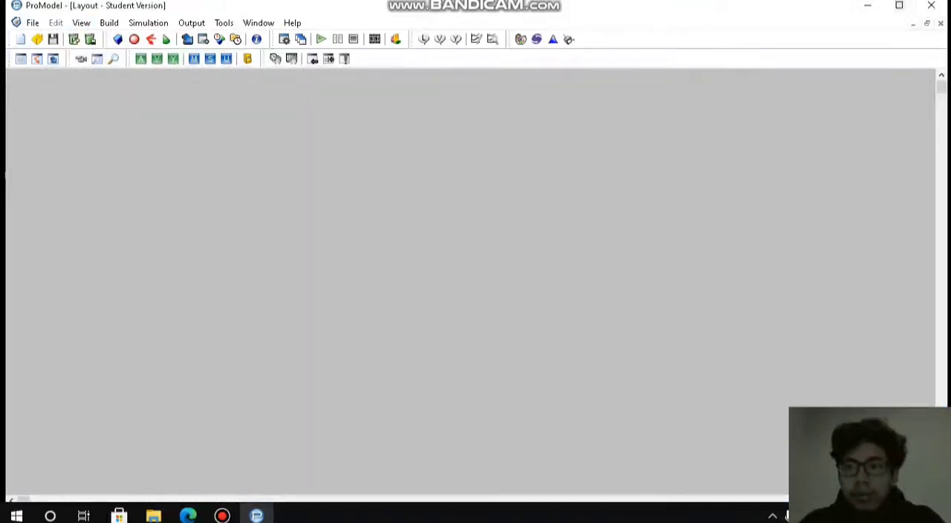
pyautogui.click(926, 23)
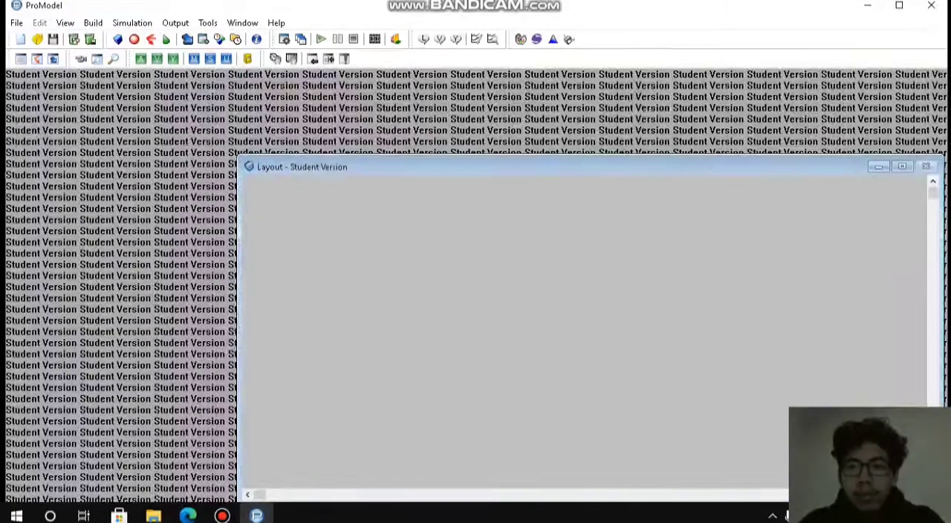
pyautogui.click(16, 23)
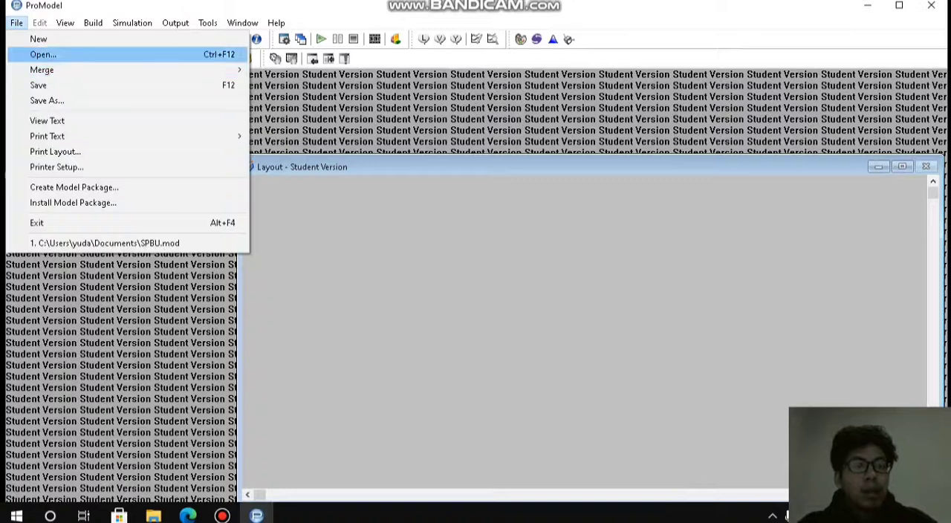
pyautogui.click(39, 39)
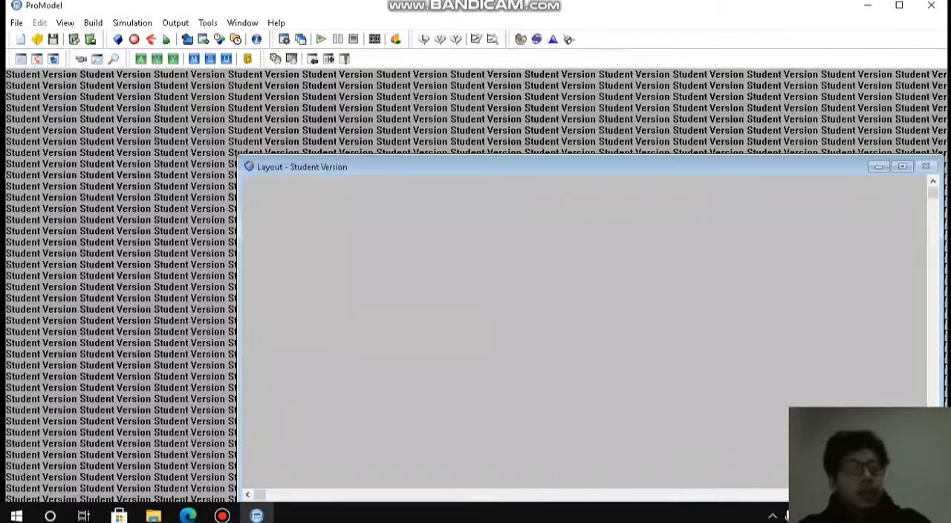
pyautogui.click(17, 23)
pyautogui.click(17, 23)
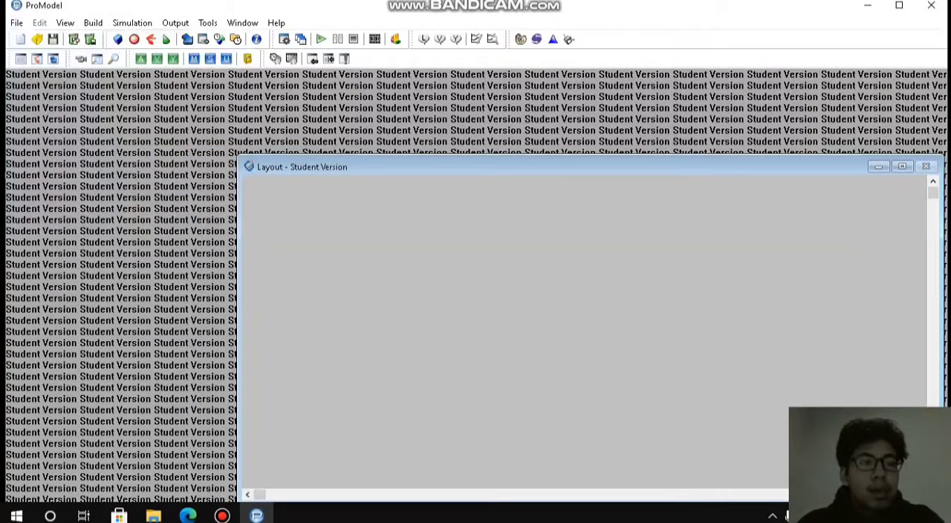
pyautogui.click(17, 23)
pyautogui.click(39, 38)
# Open the existing model SPBU.mod from the Documents folder.
pyautogui.click(17, 23)
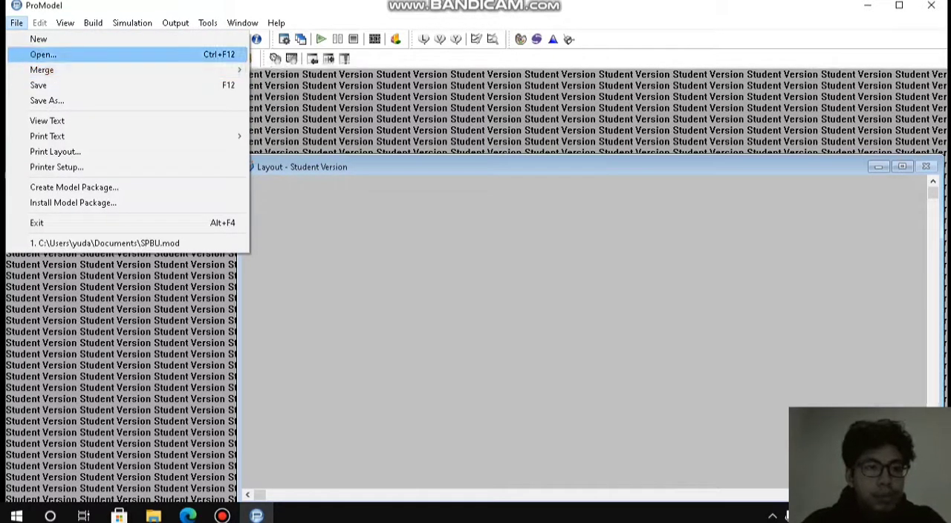
pyautogui.click(43, 54)
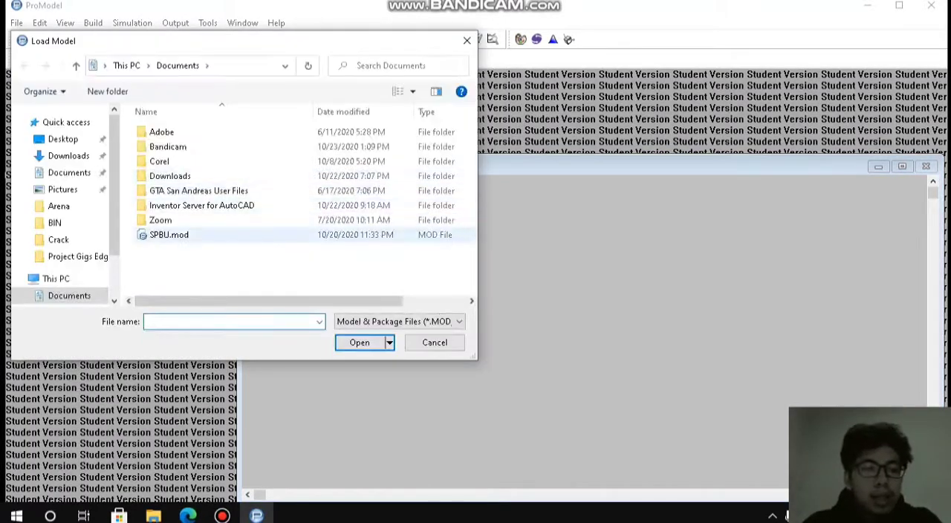
pyautogui.doubleClick(159, 208)
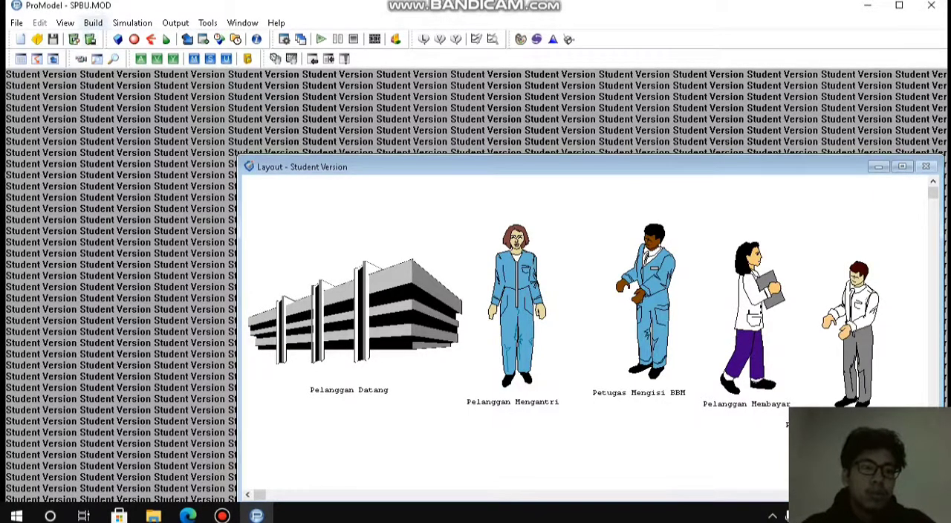
# Open the model's Locations editor and go to the end of the location list, with empty layout space in view.
pyautogui.click(93, 23)
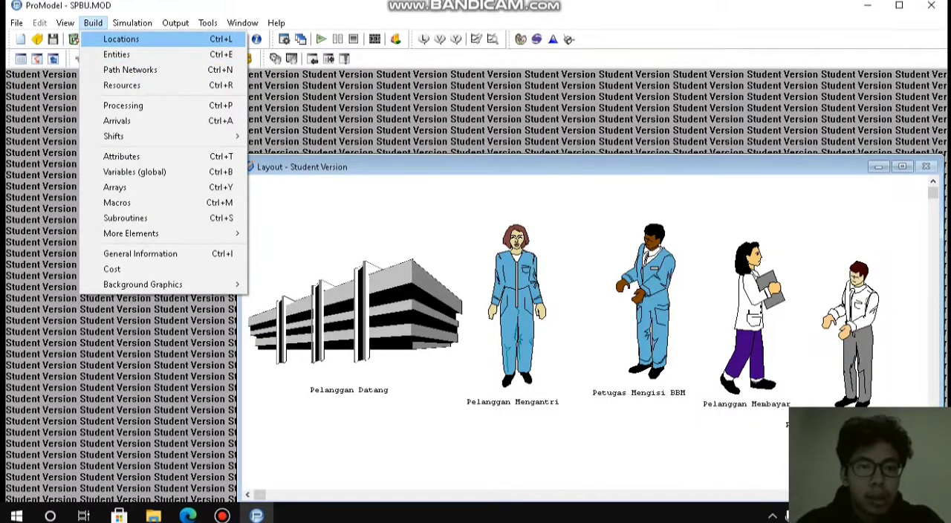
pyautogui.click(122, 39)
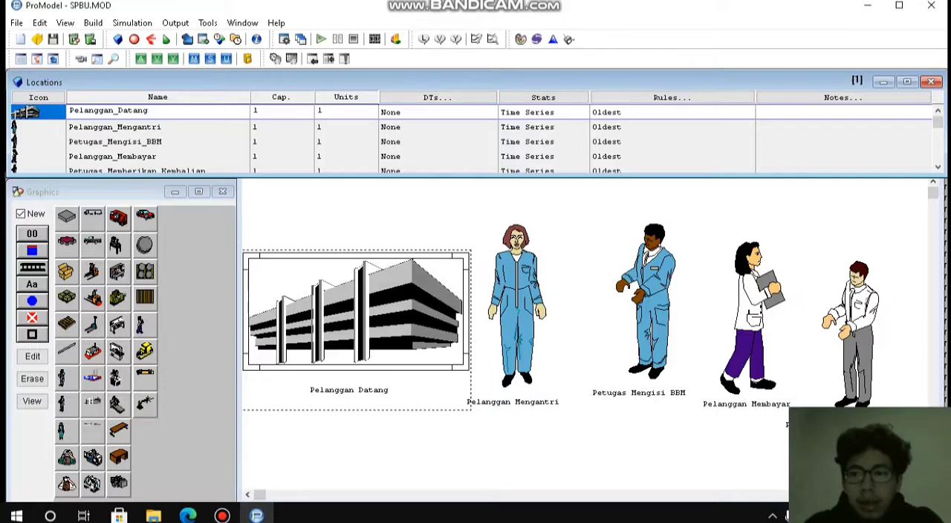
pyautogui.moveTo(933, 193); pyautogui.dragTo(933, 196)
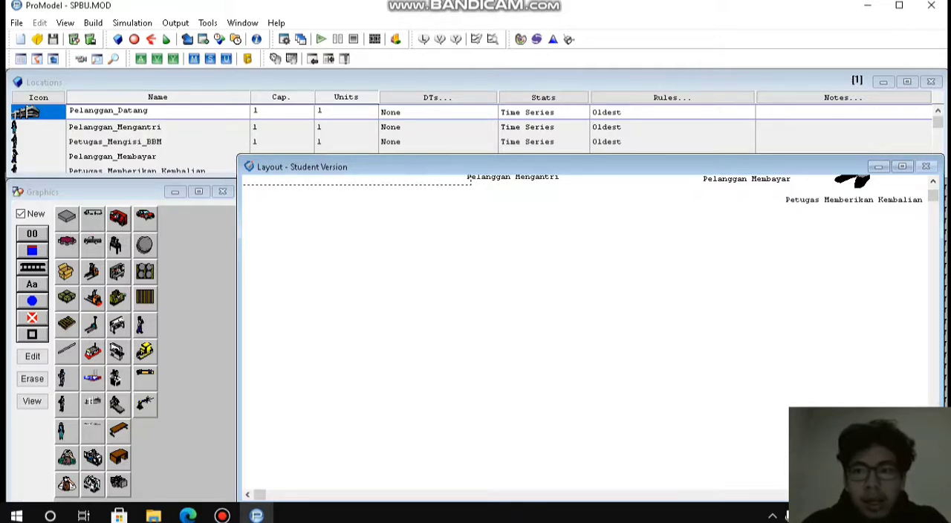
pyautogui.moveTo(938, 122); pyautogui.dragTo(937, 149)
pyautogui.click(937, 167)
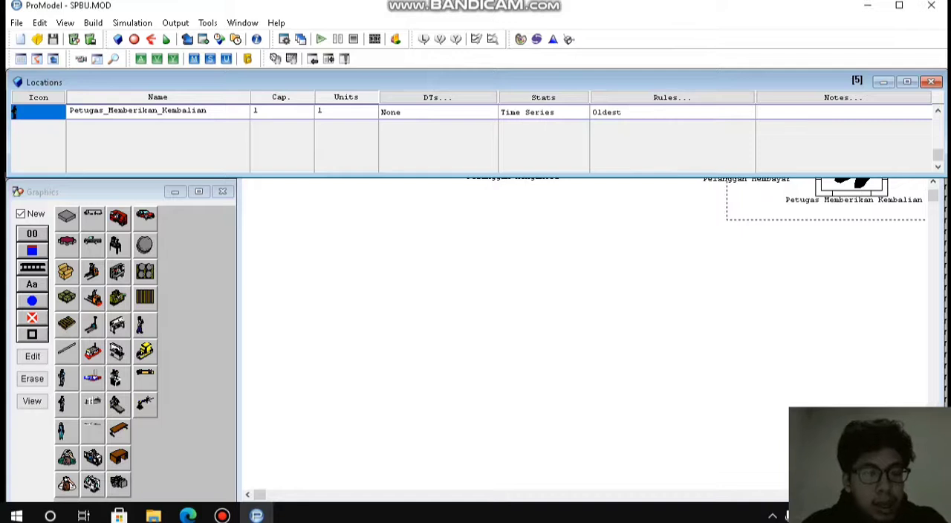
# Add a new location with the building graphic in the empty layout area below the existing locations and scale the graphic down.
pyautogui.click(93, 405)
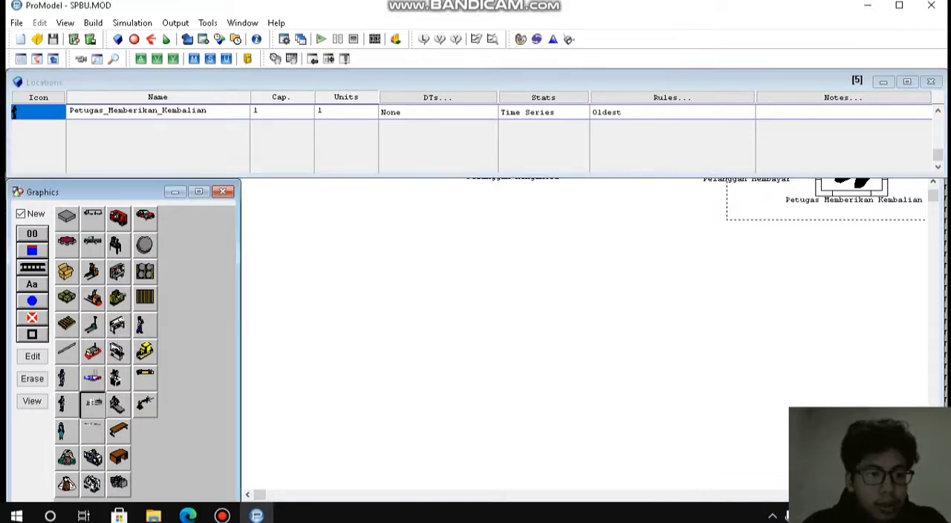
pyautogui.click(311, 253)
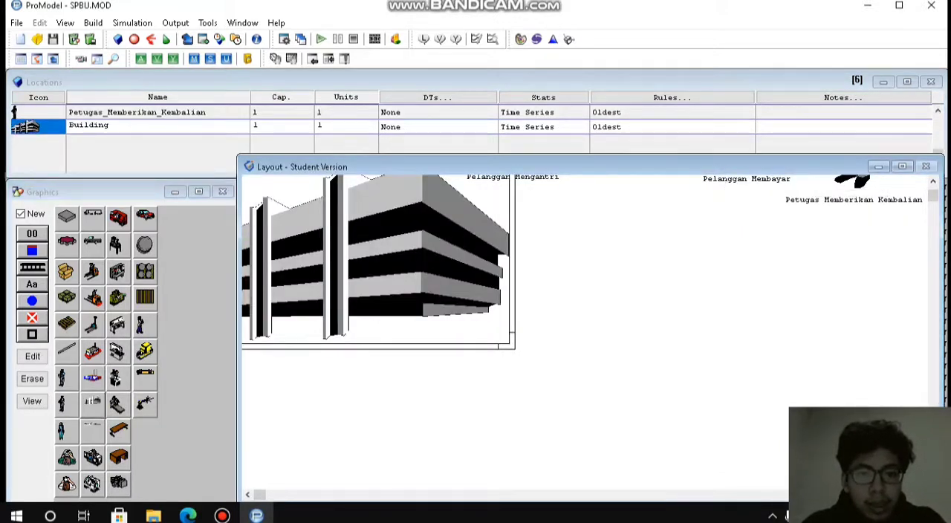
pyautogui.moveTo(311, 253); pyautogui.dragTo(469, 347)
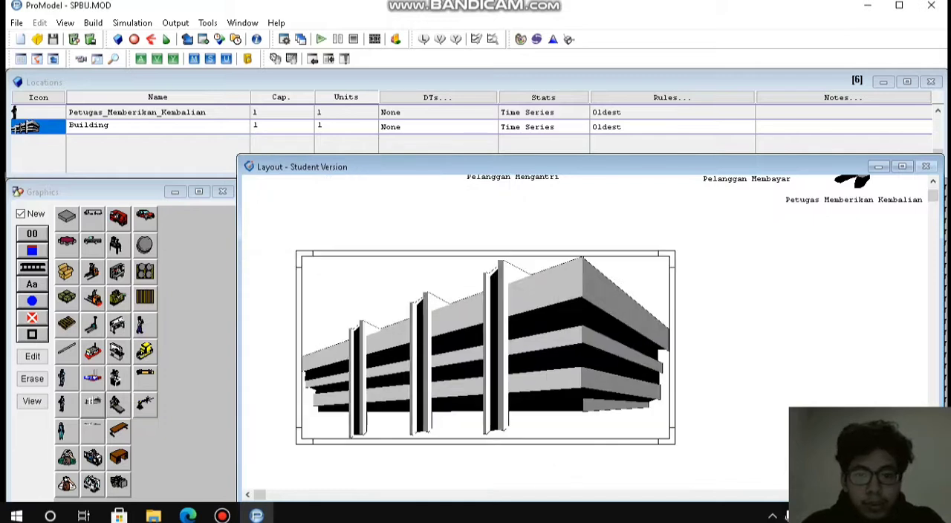
pyautogui.moveTo(671, 440); pyautogui.dragTo(585, 397)
pyautogui.moveTo(476, 327); pyautogui.dragTo(435, 317)
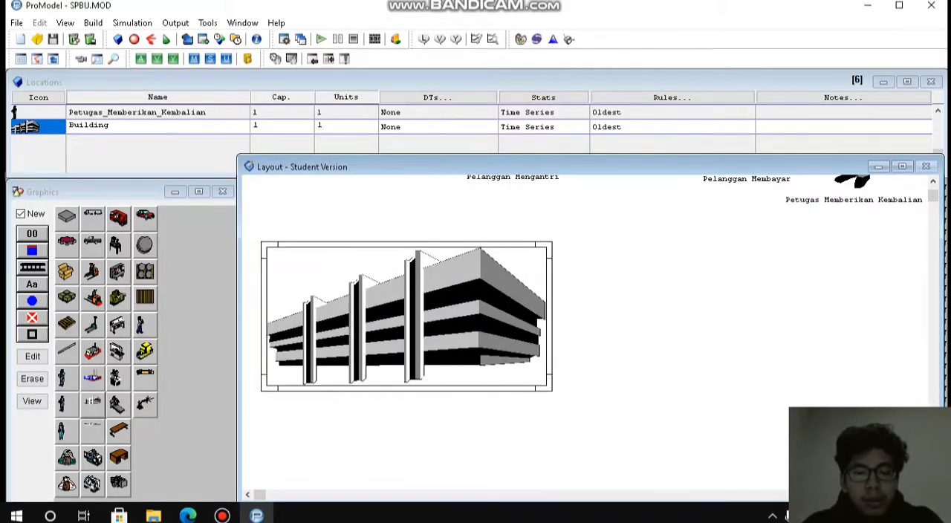
pyautogui.moveTo(549, 388); pyautogui.dragTo(523, 375)
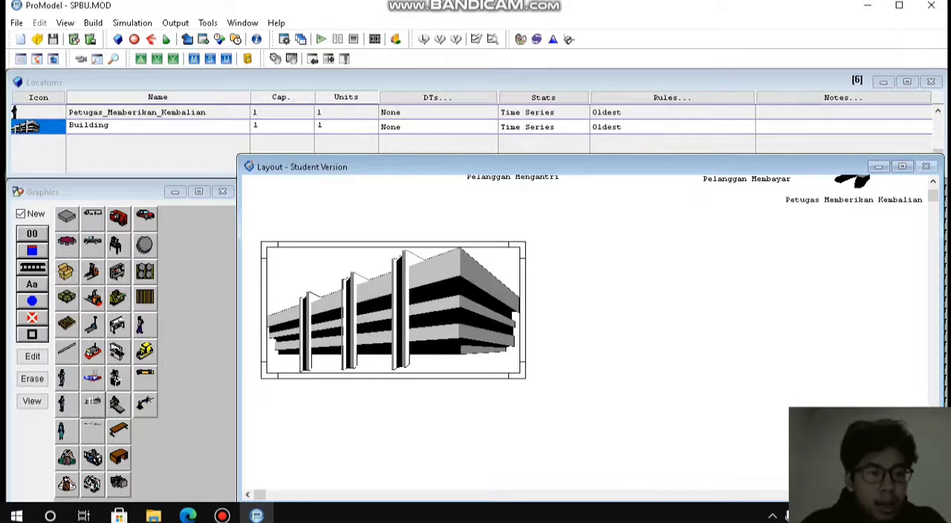
# Turn off the New option and add a name label to the building location, placed centrally beneath its graphic.
pyautogui.click(32, 285)
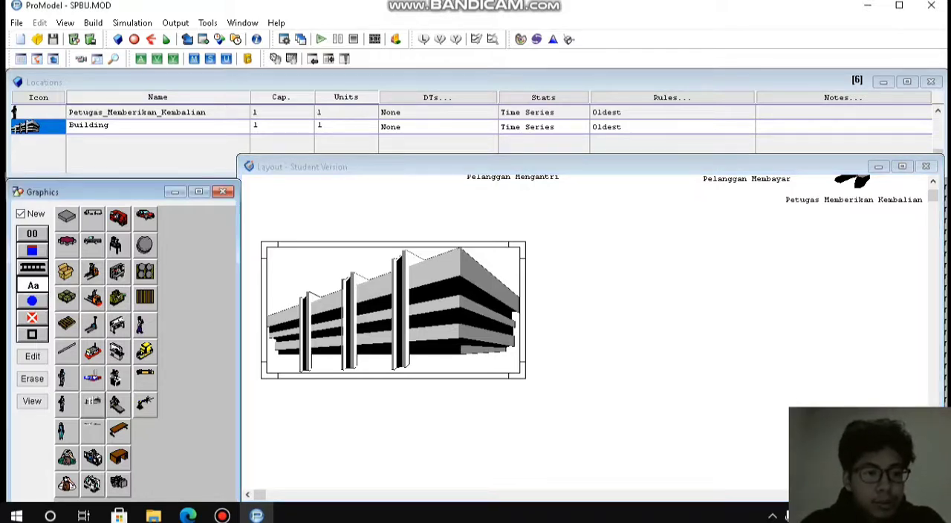
pyautogui.click(21, 214)
pyautogui.click(32, 285)
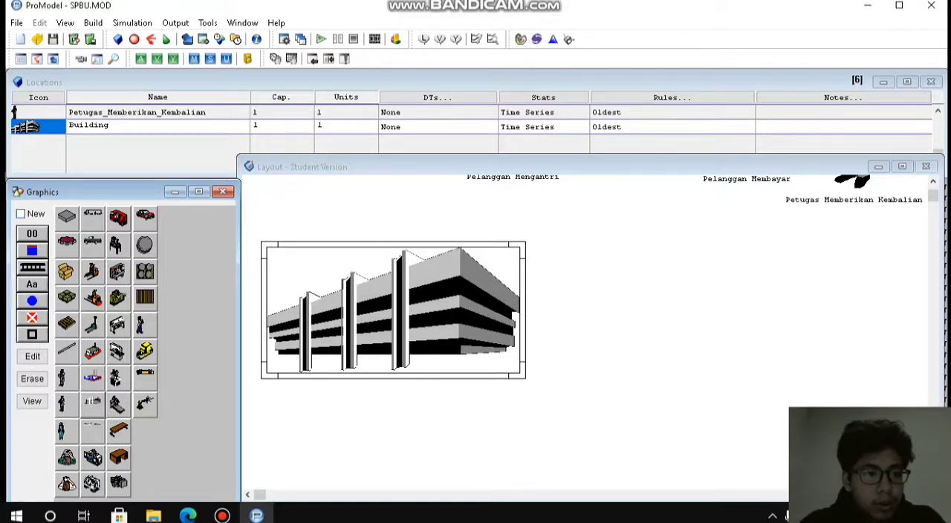
pyautogui.click(32, 285)
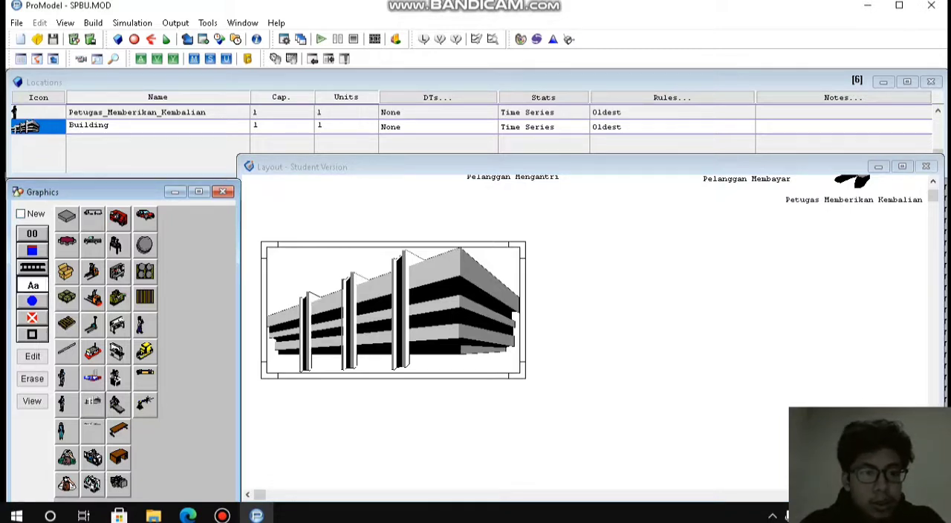
pyautogui.click(379, 357)
pyautogui.moveTo(379, 357); pyautogui.dragTo(385, 398)
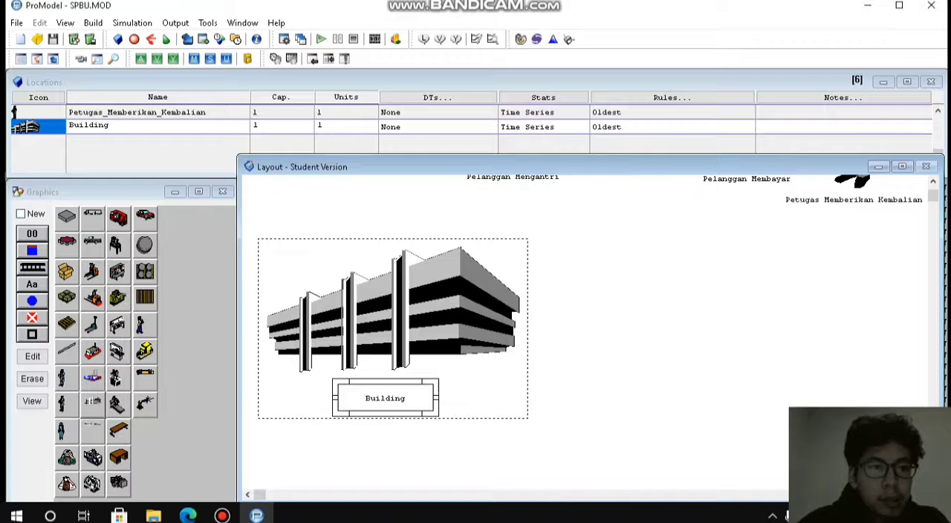
# Try to rename the Building location to Pelanggan_Datang in the location list.
pyautogui.click(110, 126)
pyautogui.press('BackSpace')
pyautogui.press('BackSpace')
pyautogui.press('BackSpace')
pyautogui.press('BackSpace')
pyautogui.press('BackSpace')
pyautogui.press('BackSpace')
pyautogui.press('BackSpace')
pyautogui.press('BackSpace')
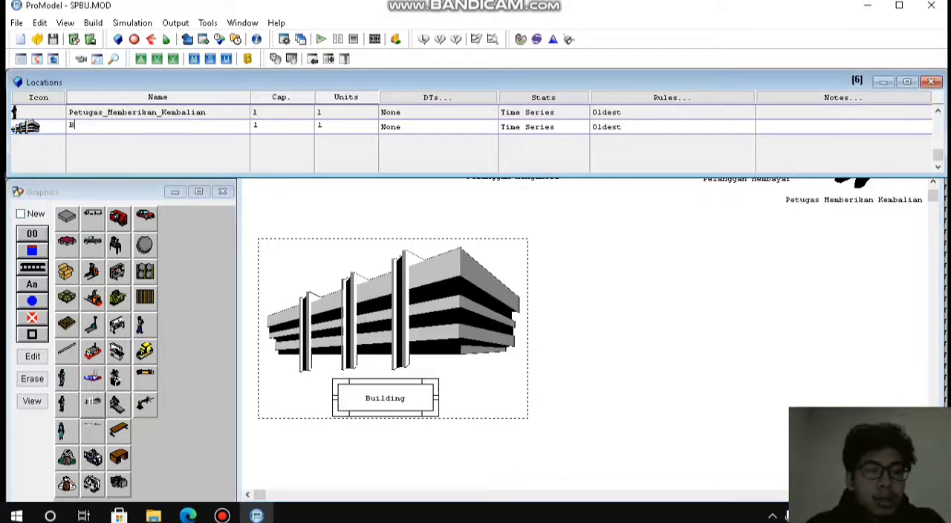
pyautogui.write('Pelanggab')
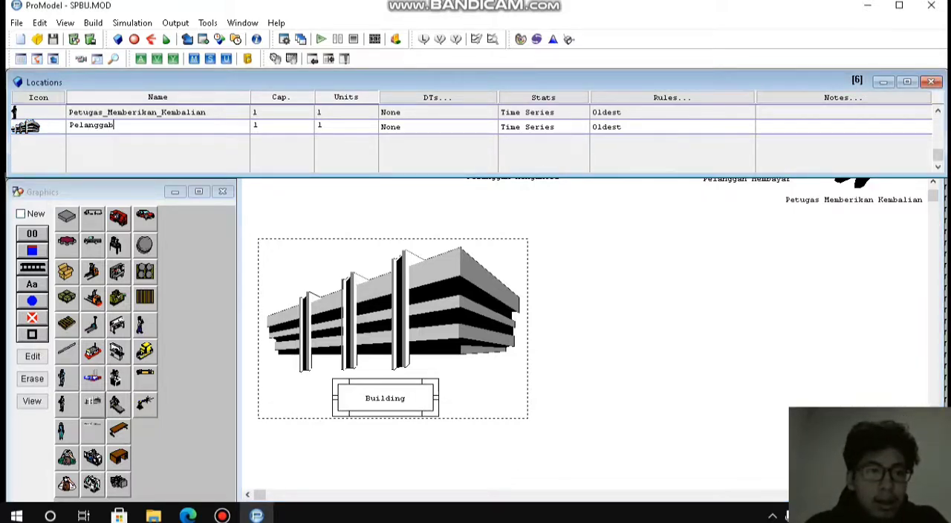
pyautogui.press('BackSpace')
pyautogui.write('n_')
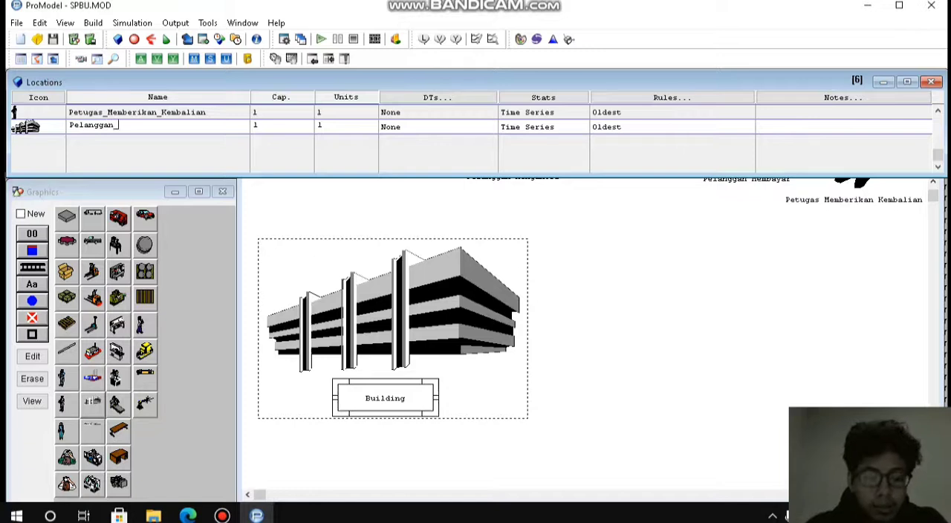
pyautogui.write('Datang')
pyautogui.press('Return')
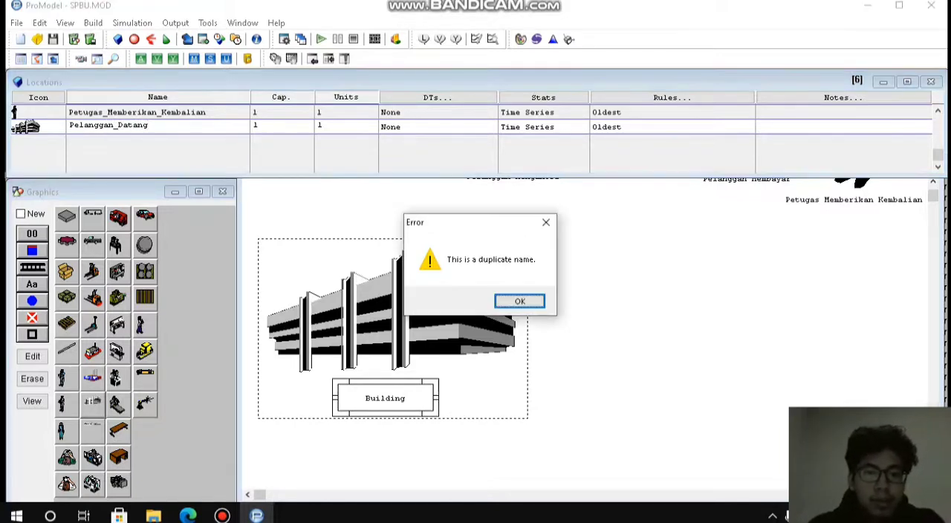
pyautogui.press('Return')
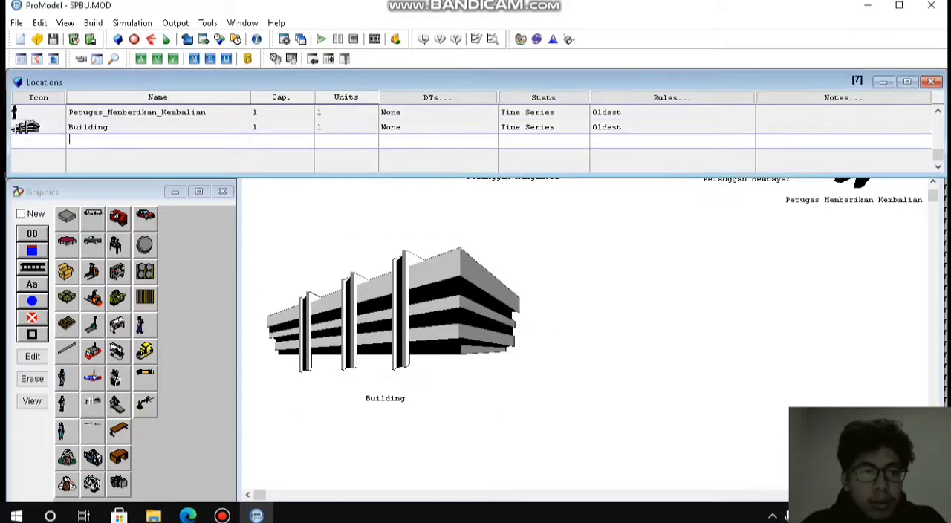
# Rename the Building location to Pelanggan_Datang_2.
pyautogui.click(110, 127)
pyautogui.press('BackSpace')
pyautogui.press('BackSpace')
pyautogui.press('BackSpace')
pyautogui.press('BackSpace')
pyautogui.press('BackSpace')
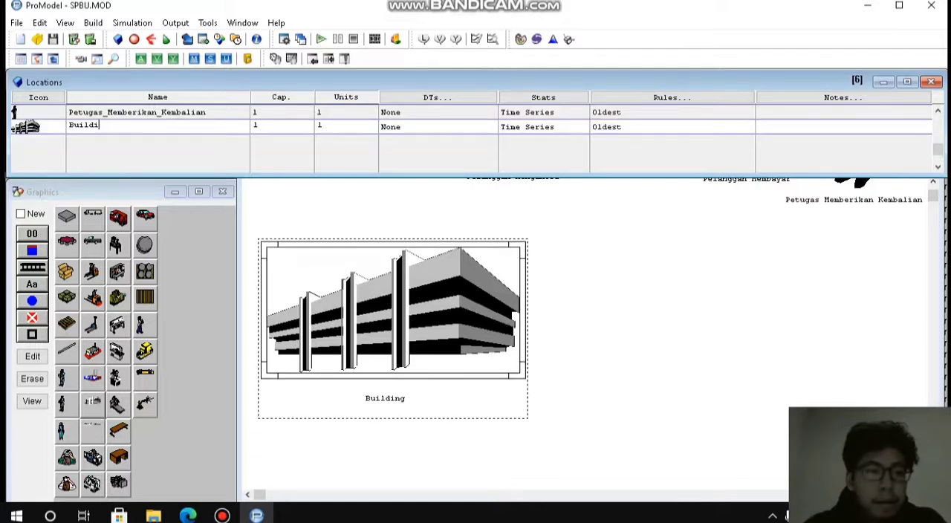
pyautogui.press('BackSpace')
pyautogui.press('BackSpace')
pyautogui.press('BackSpace')
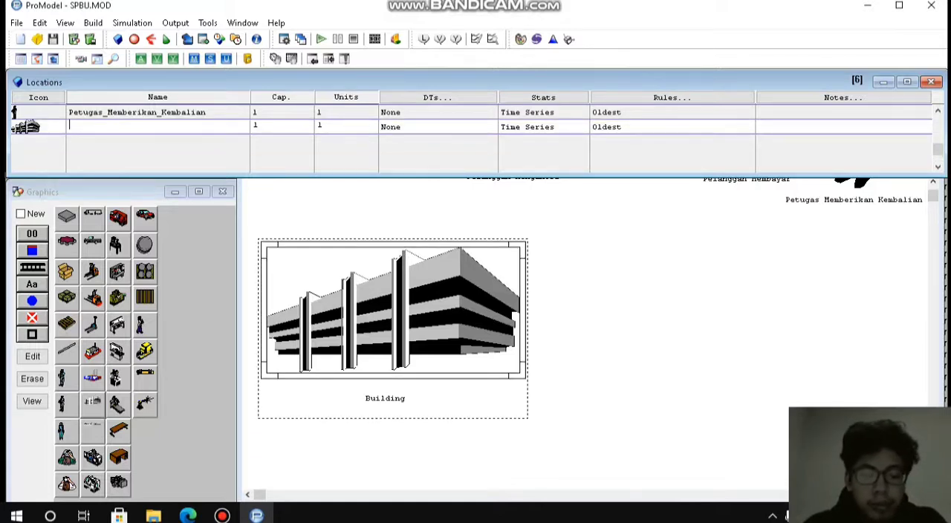
pyautogui.write('Pelang')
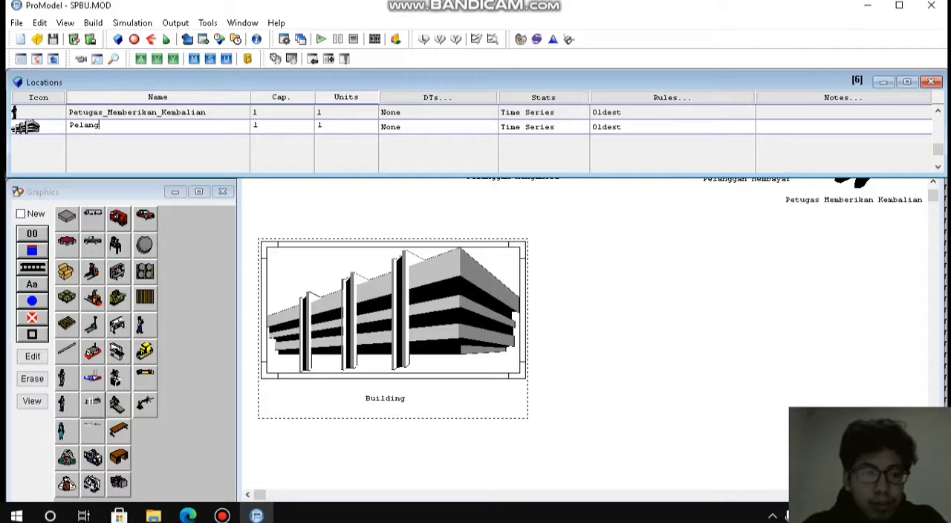
pyautogui.write('gan_Datang')
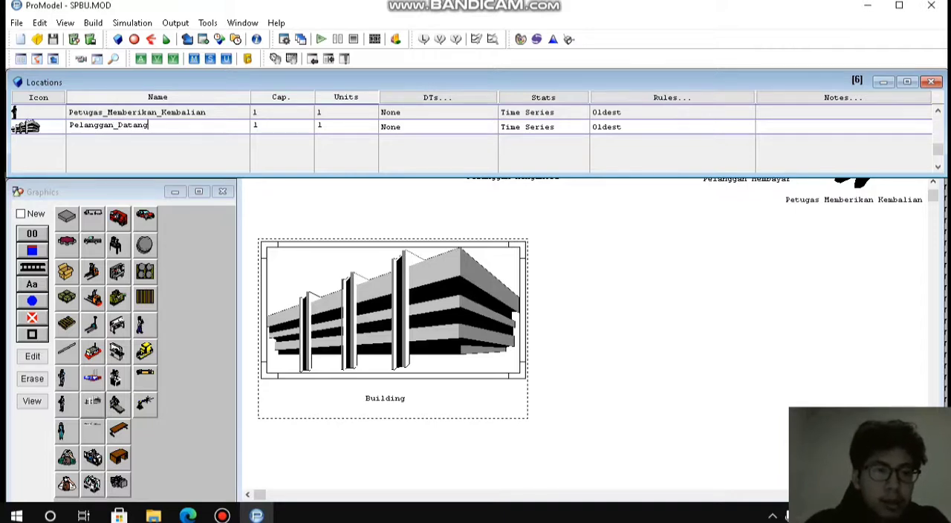
pyautogui.write('_2')
pyautogui.press('Return')
# Scale the building graphic down to roughly two thirds of its width and move its name label up, centred just beneath it.
pyautogui.click(394, 312)
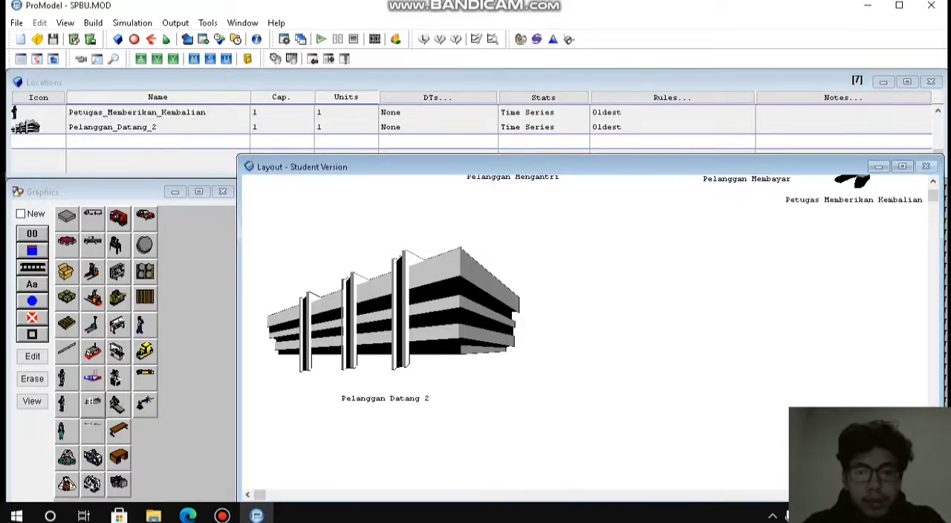
pyautogui.moveTo(518, 371); pyautogui.dragTo(433, 329)
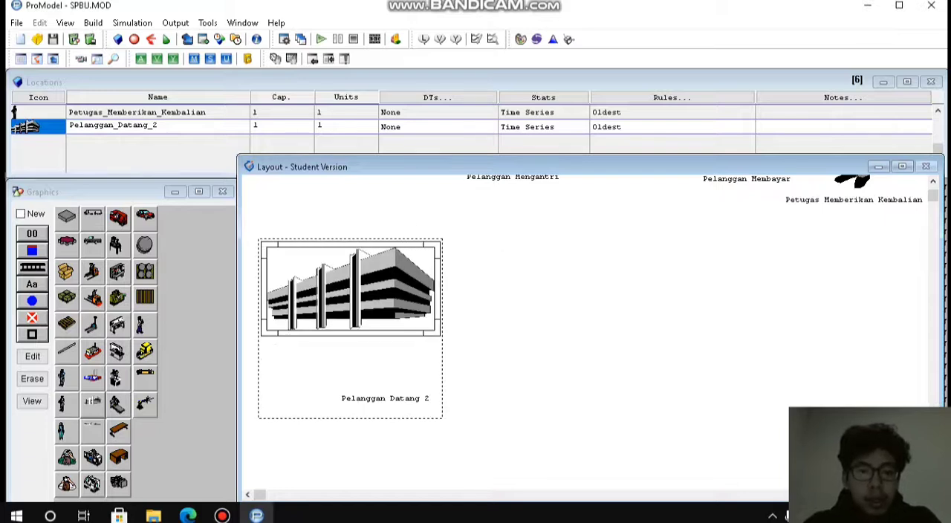
pyautogui.click(385, 398)
pyautogui.moveTo(384, 398); pyautogui.dragTo(351, 360)
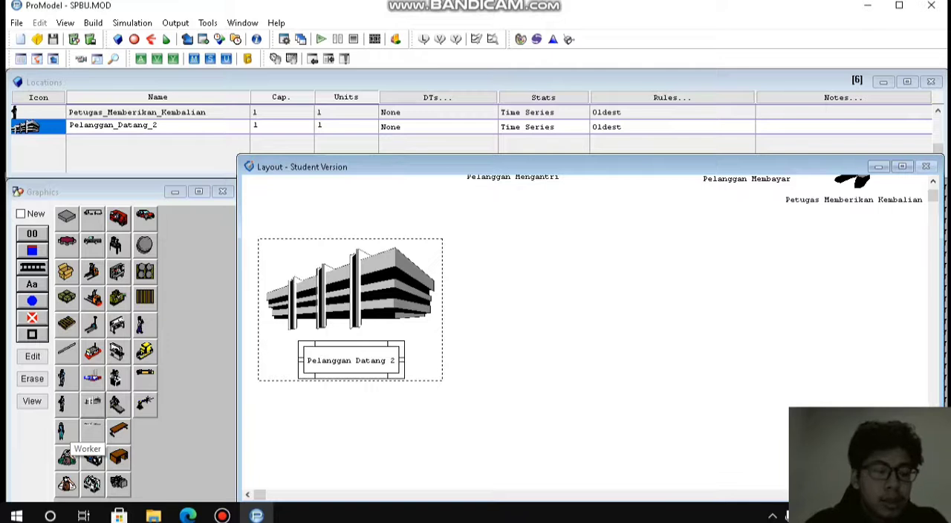
# Try adding a Worker graphic beside the building within the Pelanggan_Datang_2 location, then delete that graphic.
pyautogui.click(62, 431)
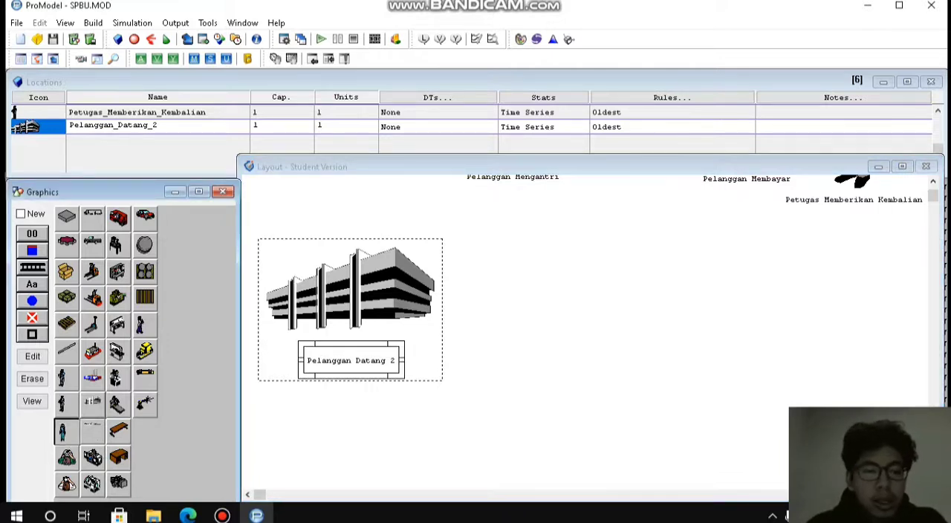
pyautogui.click(548, 291)
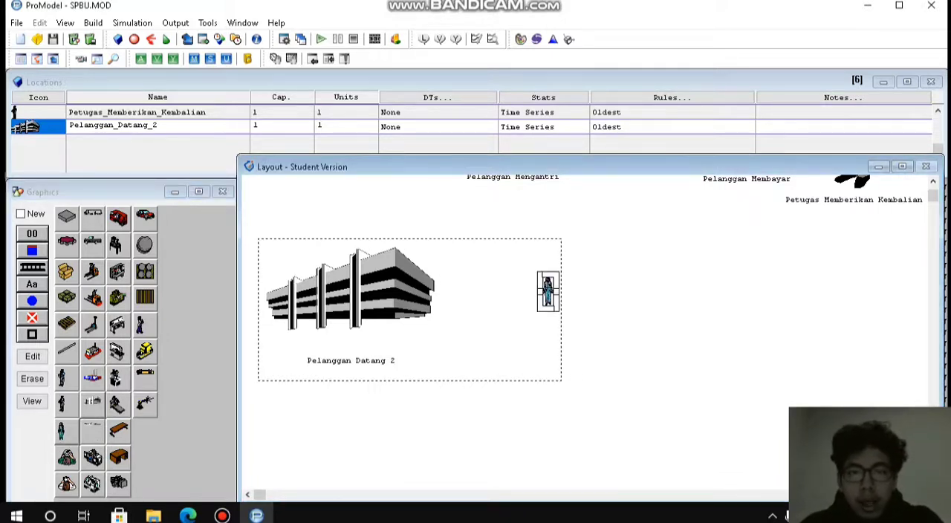
pyautogui.moveTo(548, 291); pyautogui.dragTo(489, 283)
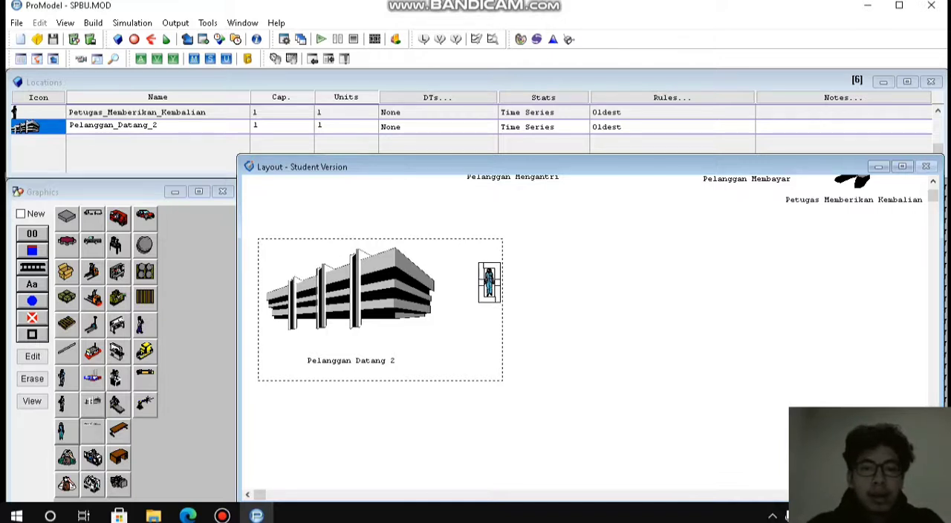
pyautogui.press('Delete')
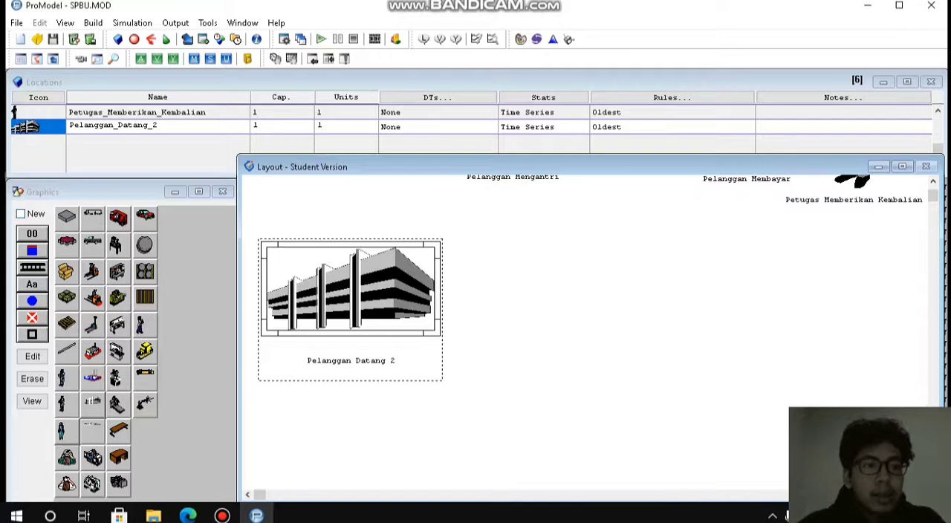
# Turn on the New option, add a Worker location beside the building, and enlarge its graphic to slightly taller than the building.
pyautogui.click(21, 214)
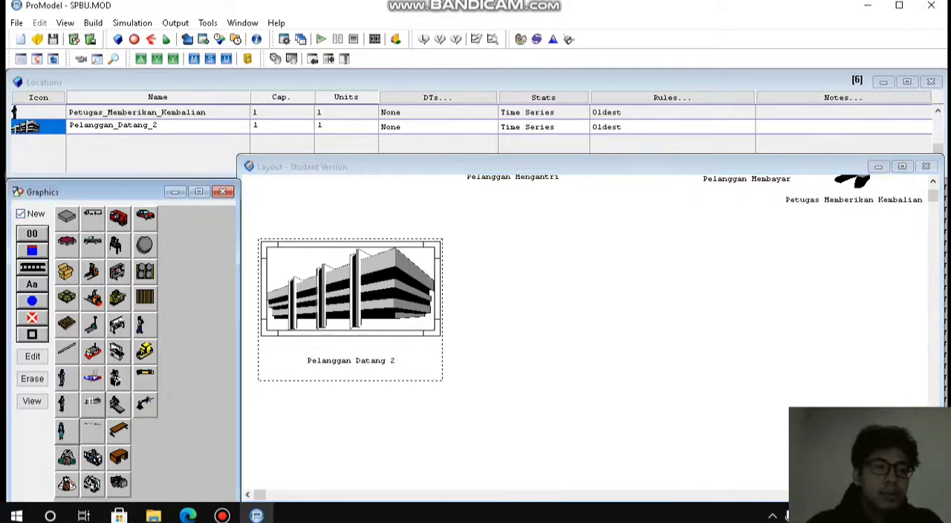
pyautogui.click(67, 432)
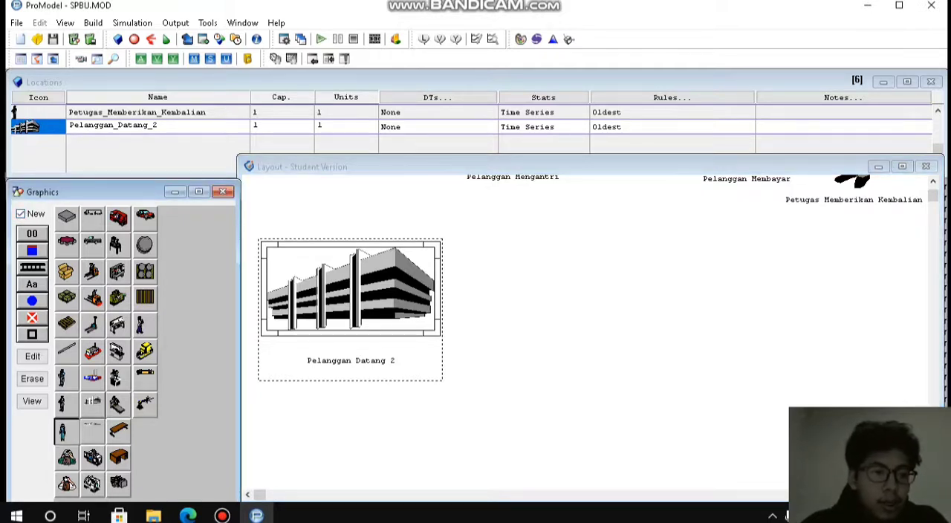
pyautogui.click(510, 279)
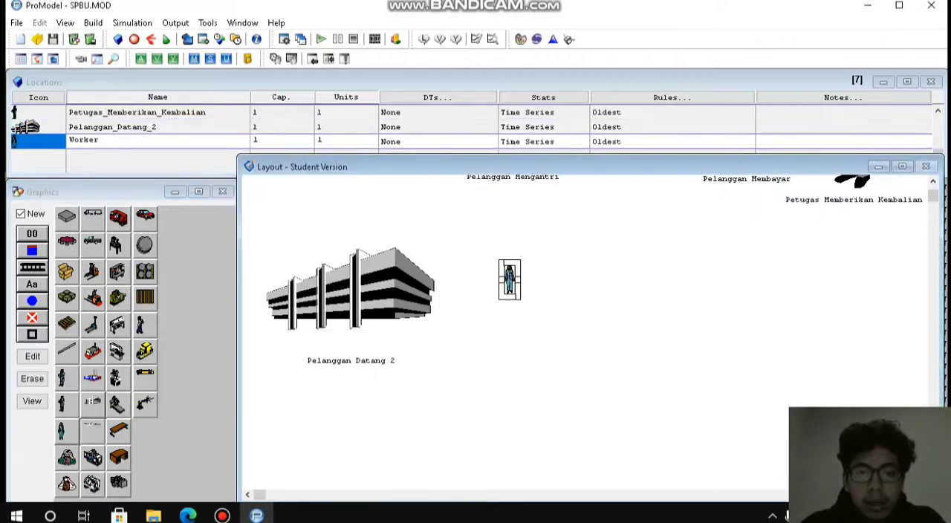
pyautogui.moveTo(519, 298); pyautogui.dragTo(567, 428)
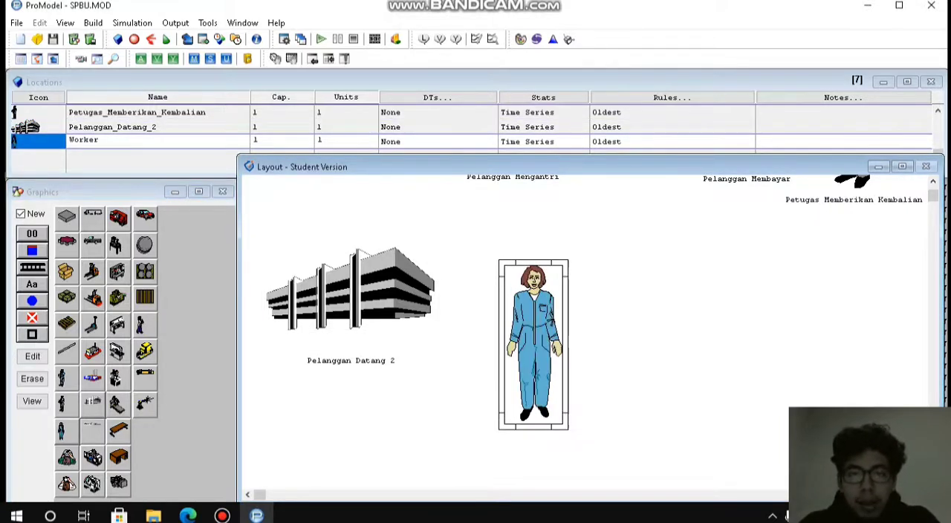
pyautogui.moveTo(534, 344); pyautogui.dragTo(518, 315)
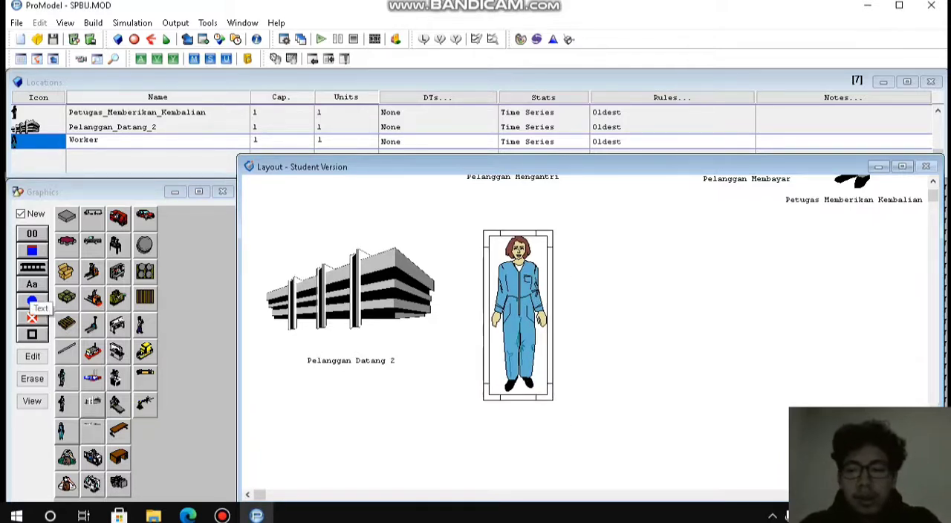
# Add a text graphic as a separate new location, centred beneath the worker's feet.
pyautogui.click(32, 285)
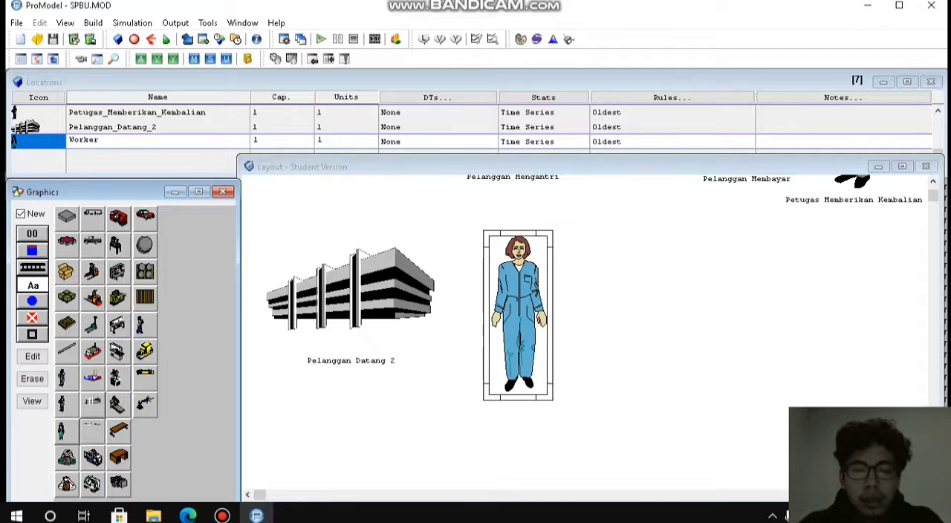
pyautogui.click(541, 380)
pyautogui.moveTo(541, 379); pyautogui.dragTo(523, 413)
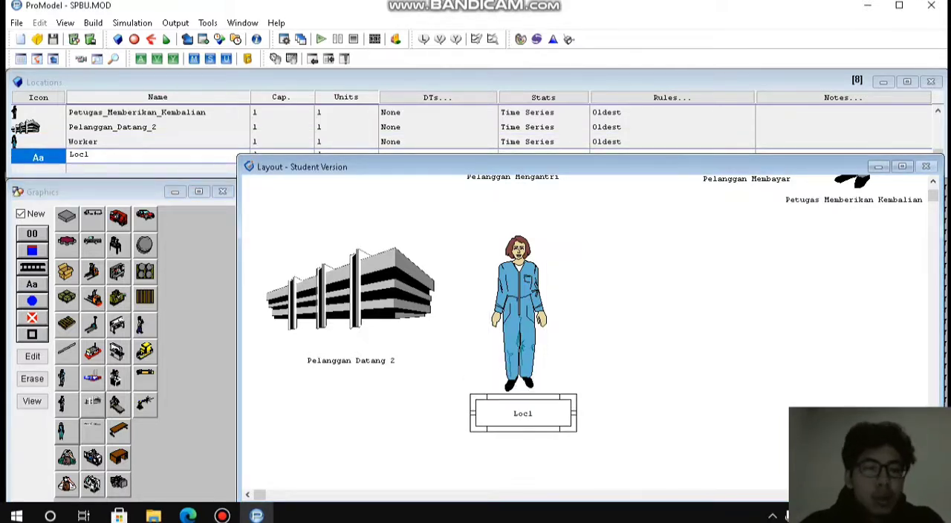
pyautogui.click(112, 155)
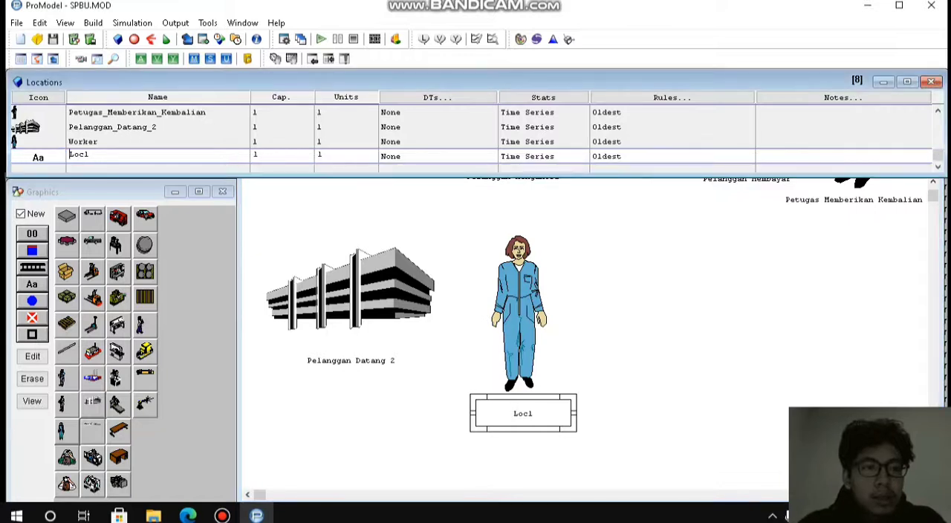
pyautogui.click(111, 155)
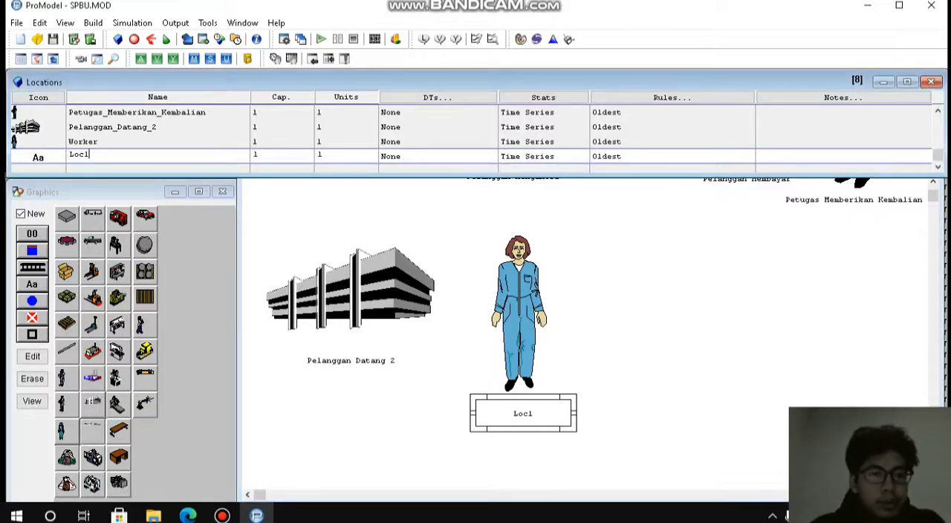
pyautogui.press('BackSpace')
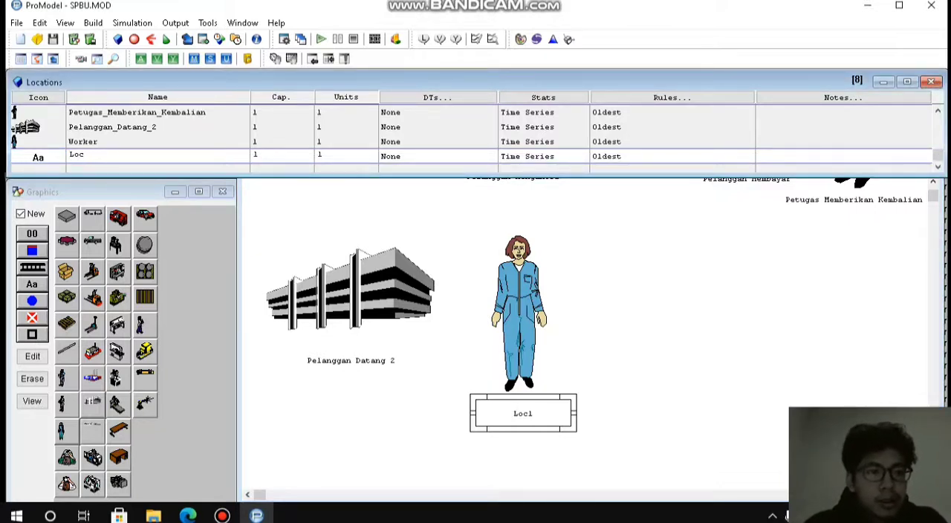
pyautogui.press('Return')
pyautogui.press('Return')
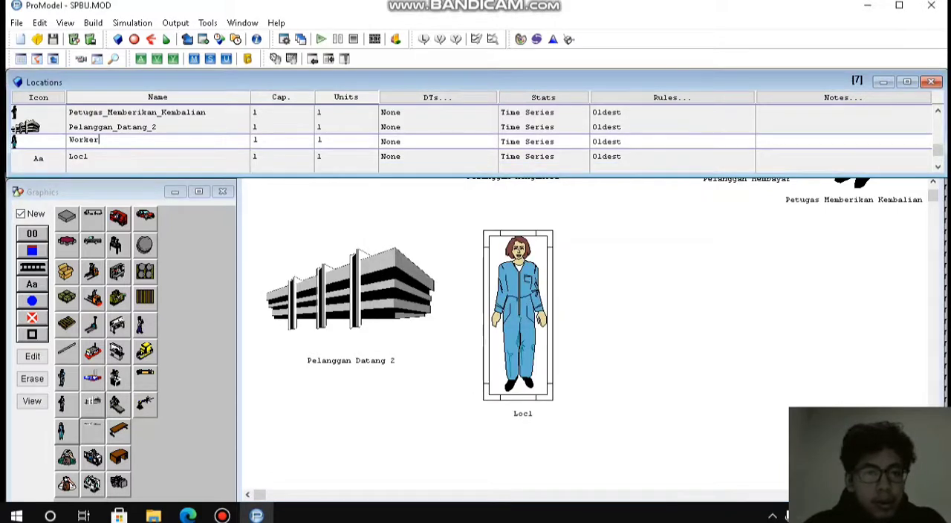
# Rename the Worker location to Pelanggan_Antri.
pyautogui.press('BackSpace')
pyautogui.press('BackSpace')
pyautogui.press('BackSpace')
pyautogui.press('BackSpace')
pyautogui.press('BackSpace')
pyautogui.press('BackSpace')
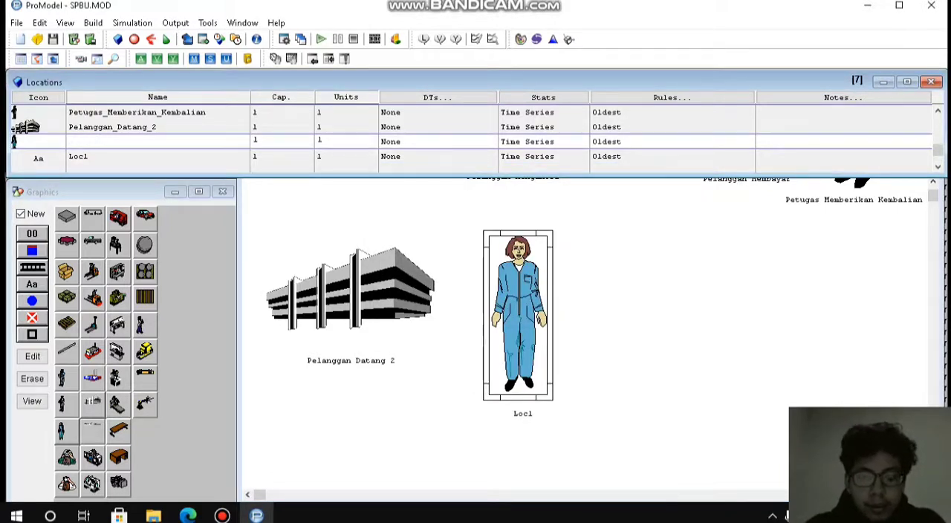
pyautogui.write('Pelanggan_A')
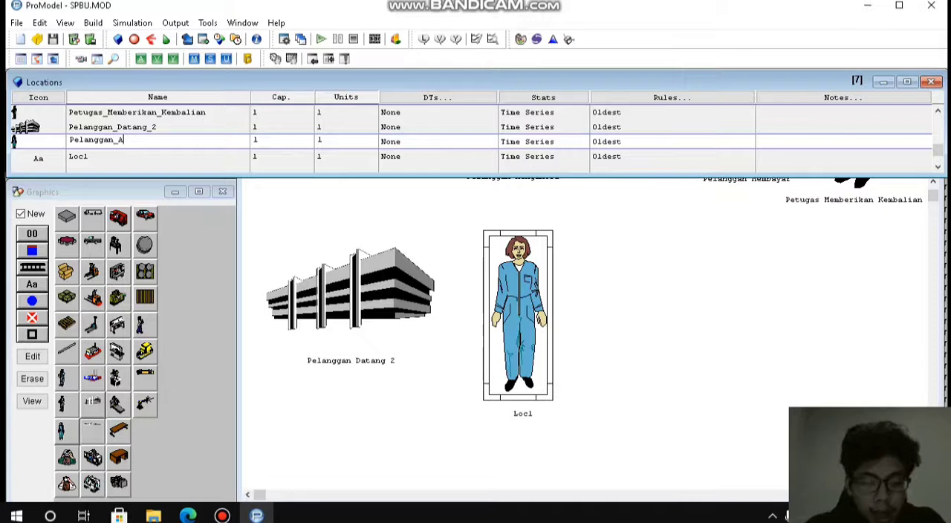
pyautogui.write('Ntri')
pyautogui.press('BackSpace')
pyautogui.press('BackSpace')
pyautogui.press('BackSpace')
pyautogui.press('BackSpace')
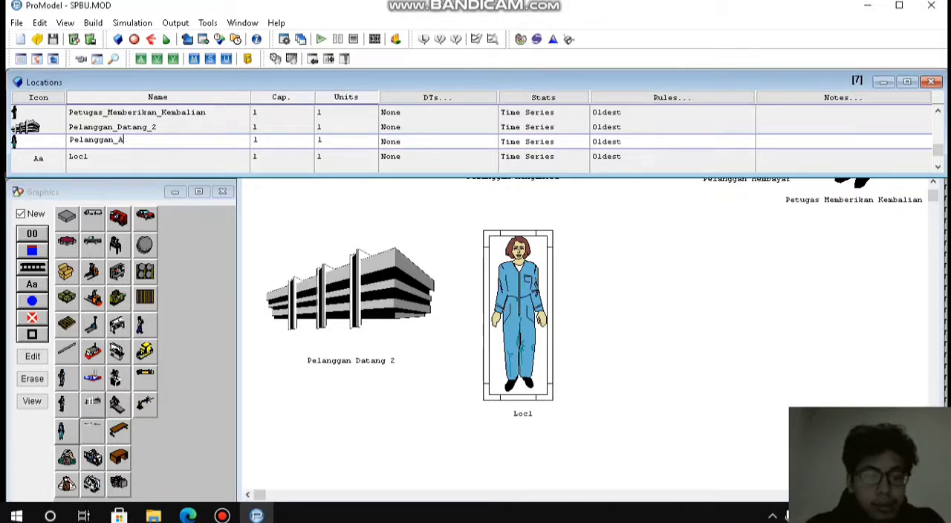
pyautogui.write('ntri')
pyautogui.press('Return')
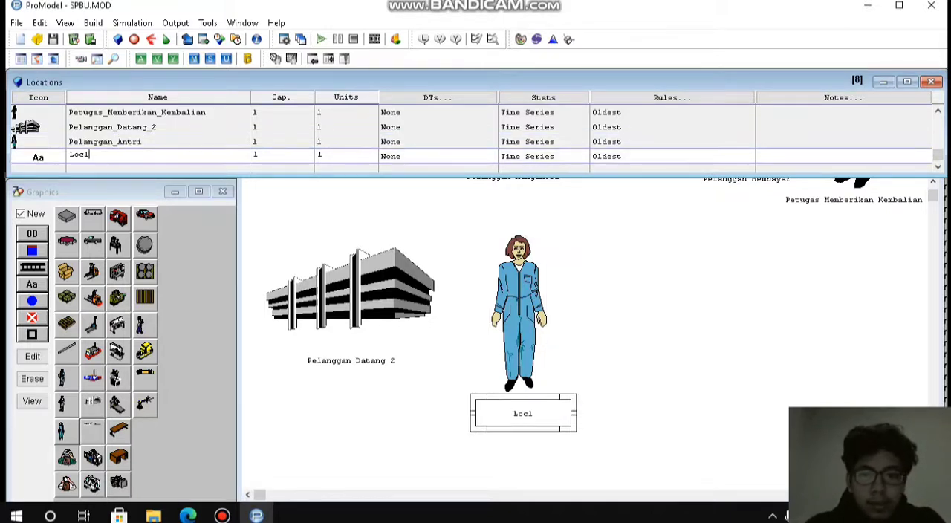
# Try to rename the text location beneath the worker to Pelanggan_Antri.
pyautogui.click(523, 413)
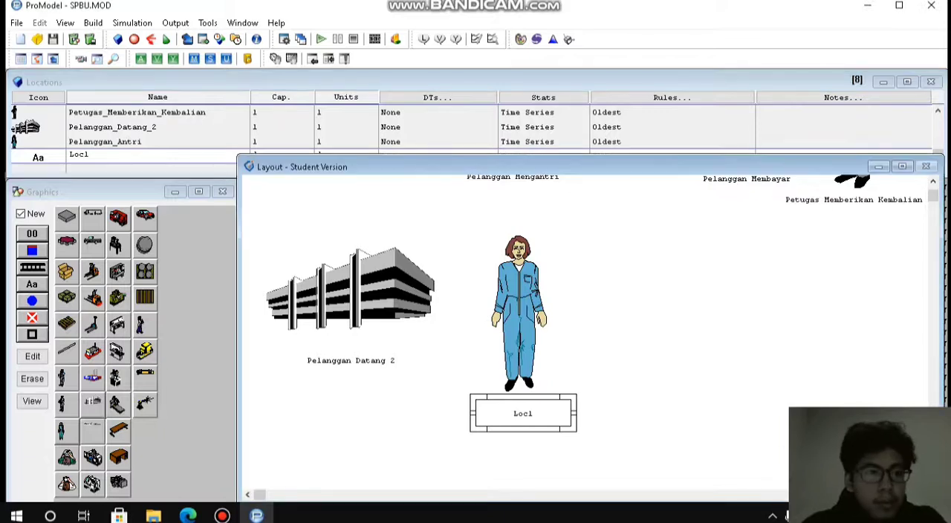
pyautogui.click(39, 157)
pyautogui.click(91, 155)
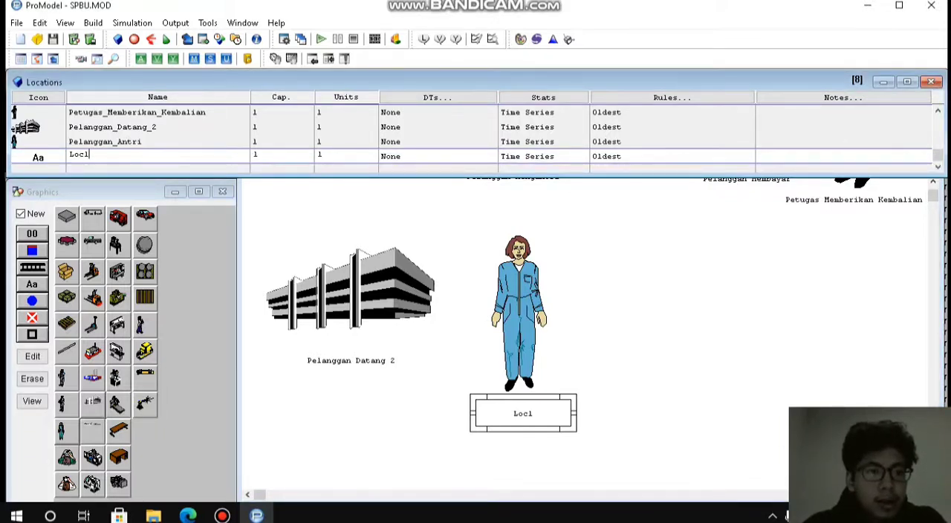
pyautogui.doubleClick(79, 155)
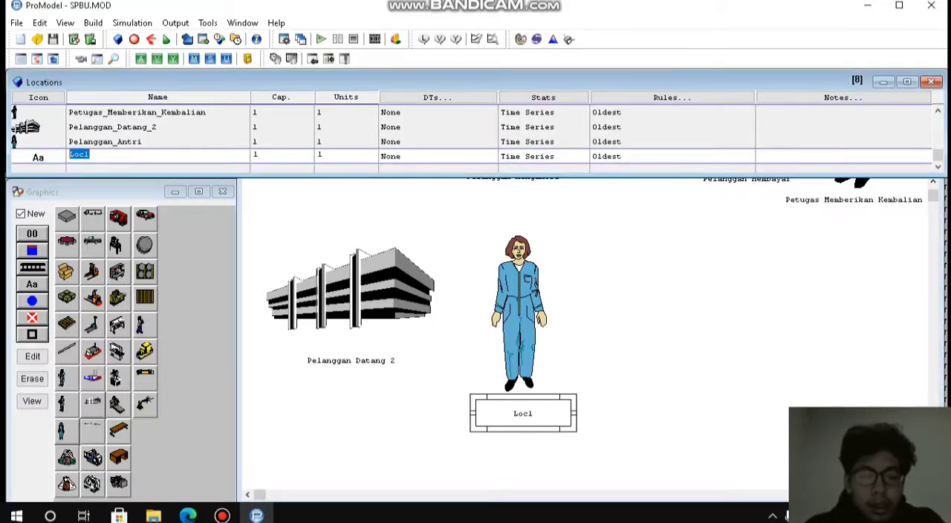
pyautogui.write('Pela')
pyautogui.write('ngga')
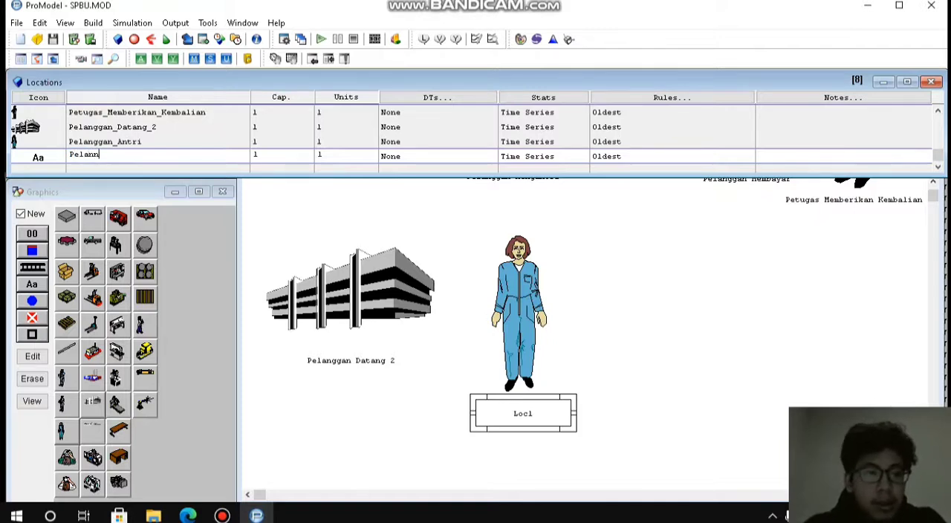
pyautogui.press('BackSpace')
pyautogui.press('BackSpace')
pyautogui.press('BackSpace')
pyautogui.press('BackSpace')
pyautogui.write('ngggan')
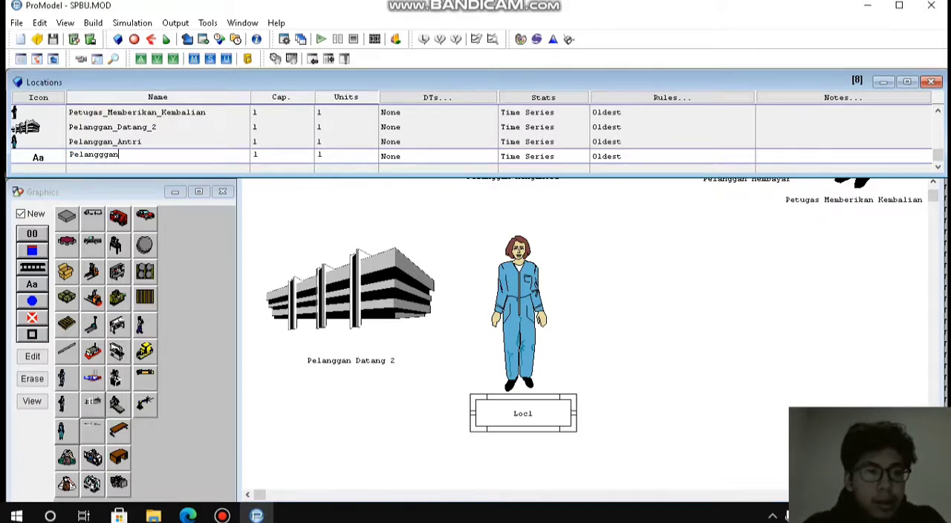
pyautogui.press('BackSpace')
pyautogui.press('BackSpace')
pyautogui.press('BackSpace')
pyautogui.write('an_Antri')
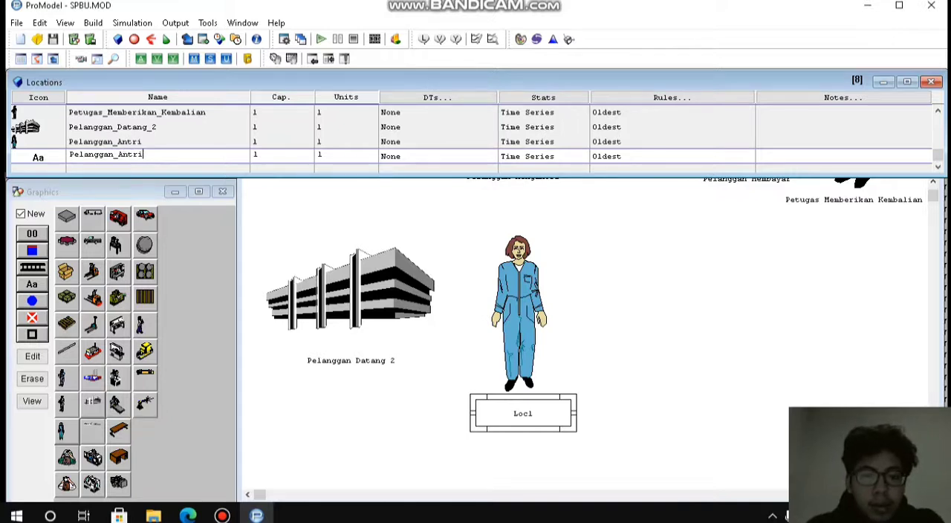
pyautogui.press('Return')
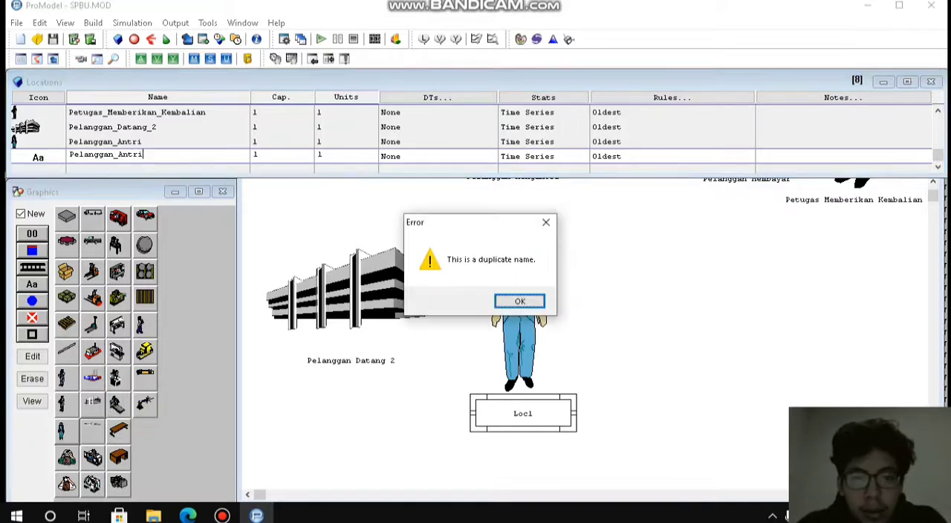
pyautogui.press('Return')
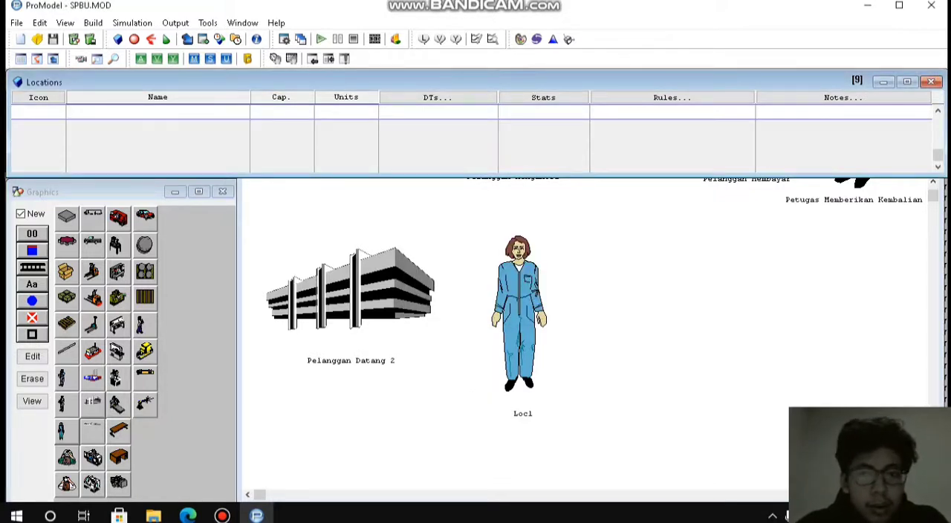
# Rename the text location beneath the worker to Pelanggan_Antri_2.
pyautogui.click(938, 111)
pyautogui.click(937, 111)
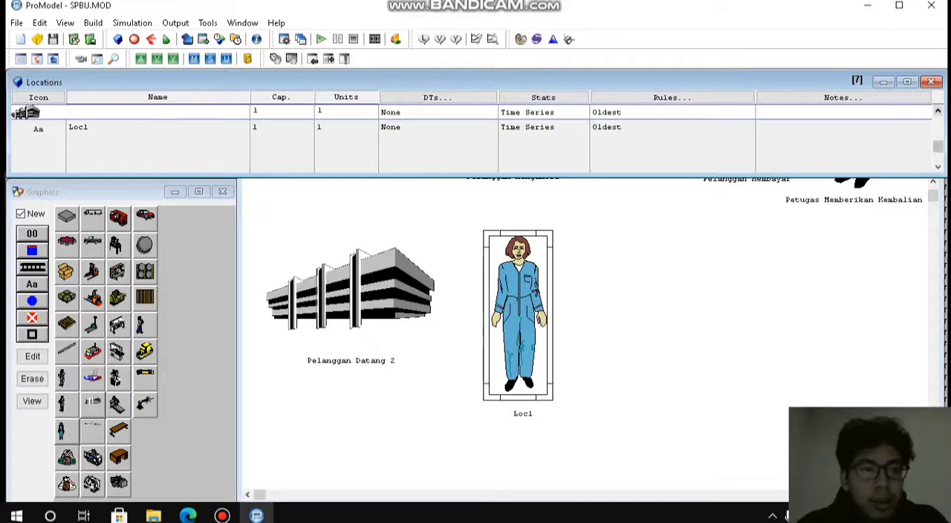
pyautogui.click(938, 111)
pyautogui.click(112, 141)
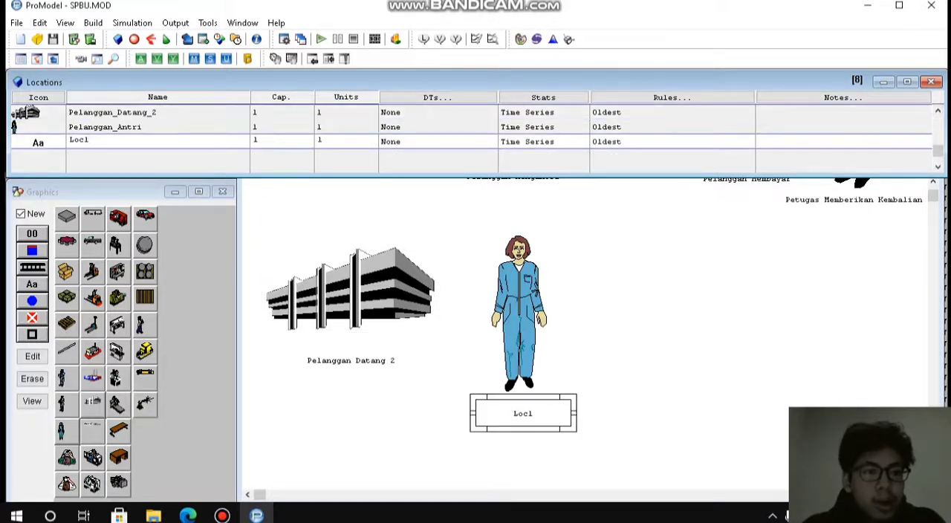
pyautogui.press('BackSpace')
pyautogui.press('BackSpace')
pyautogui.press('BackSpace')
pyautogui.press('BackSpace')
pyautogui.write('Pel')
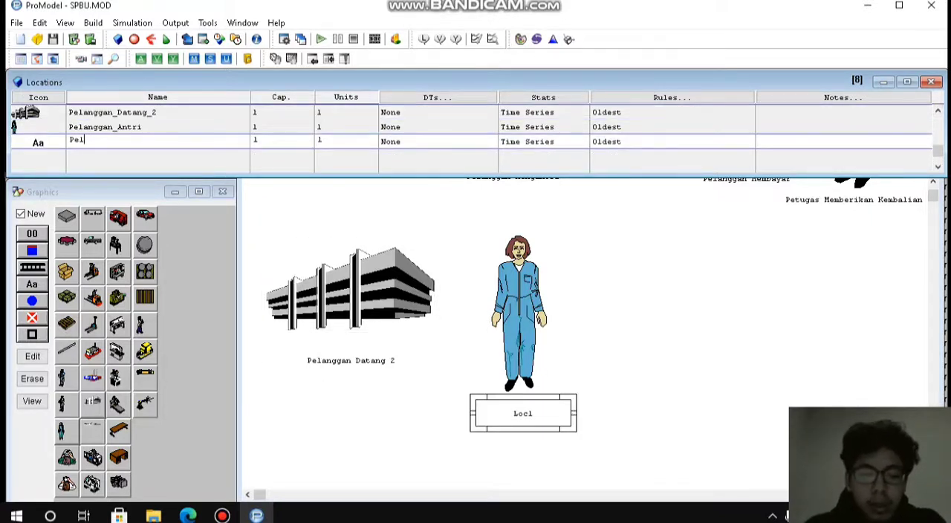
pyautogui.write('anggan')
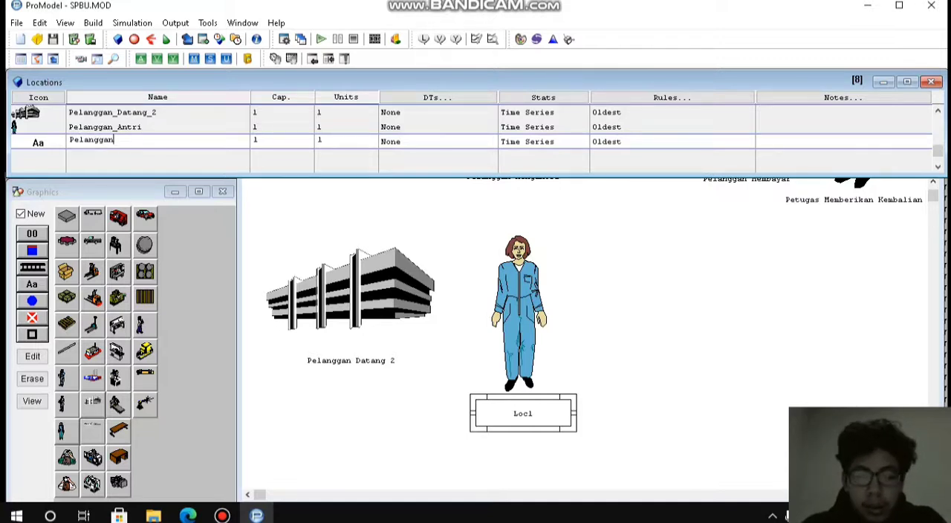
pyautogui.write('_A')
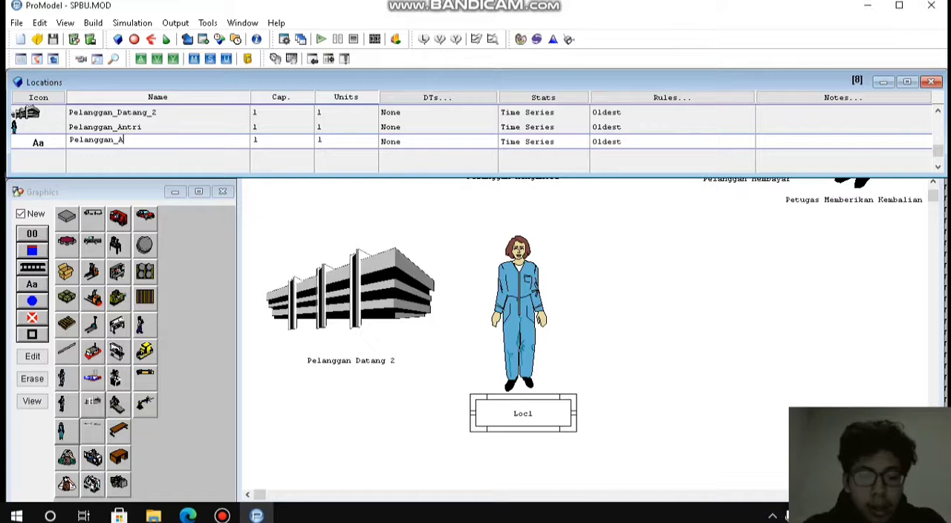
pyautogui.write('ntri_2')
pyautogui.press('Return')
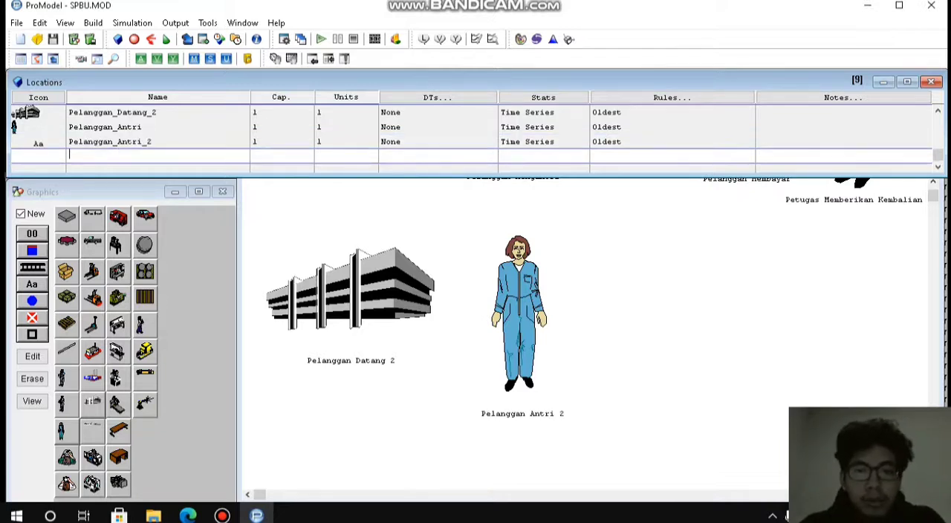
# Delete the Pelanggan Antri 2 text graphic beneath the worker in the layout.
pyautogui.click(645, 327)
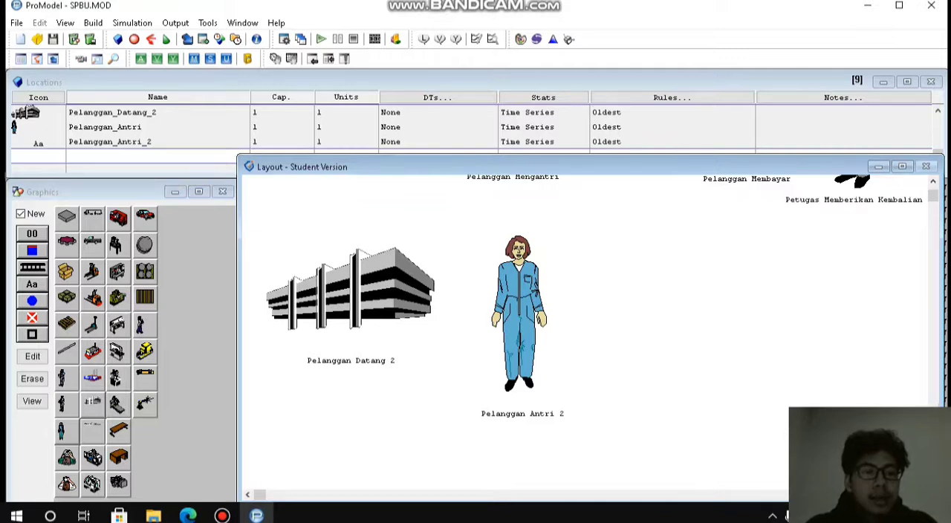
pyautogui.click(351, 292)
pyautogui.click(518, 315)
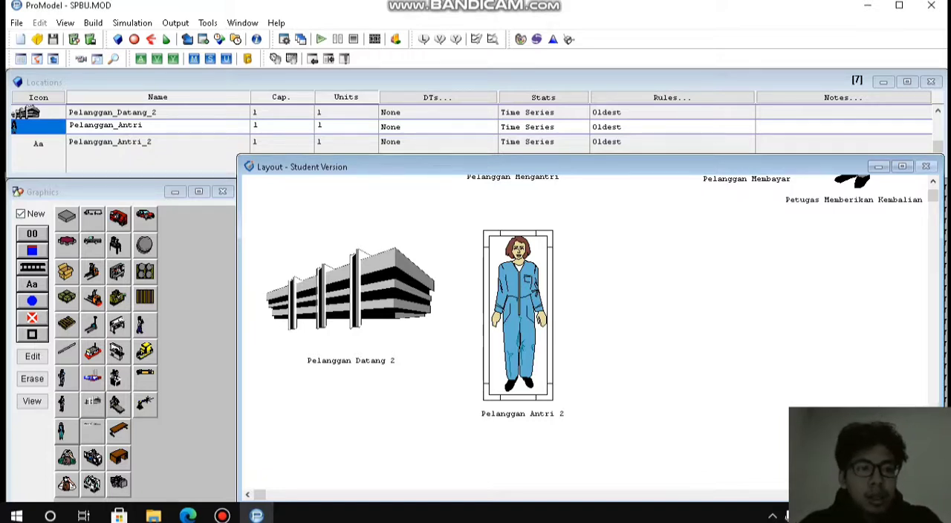
pyautogui.click(522, 414)
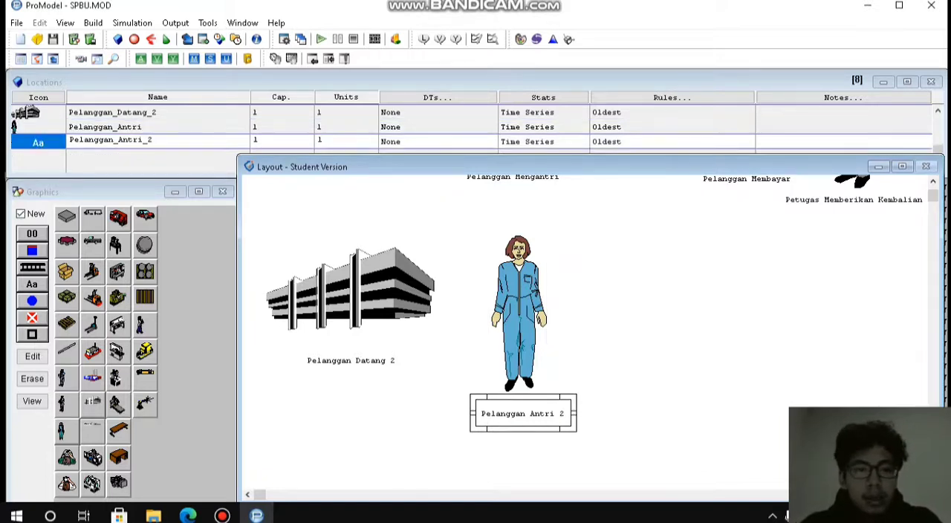
pyautogui.press('Delete')
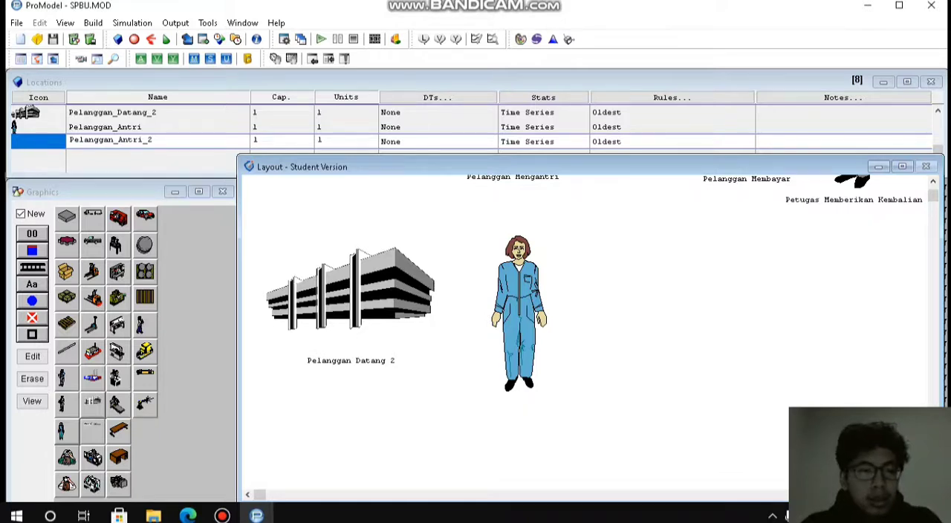
# Try adding another text graphic centred beneath the worker's feet, then delete that graphic.
pyautogui.click(144, 126)
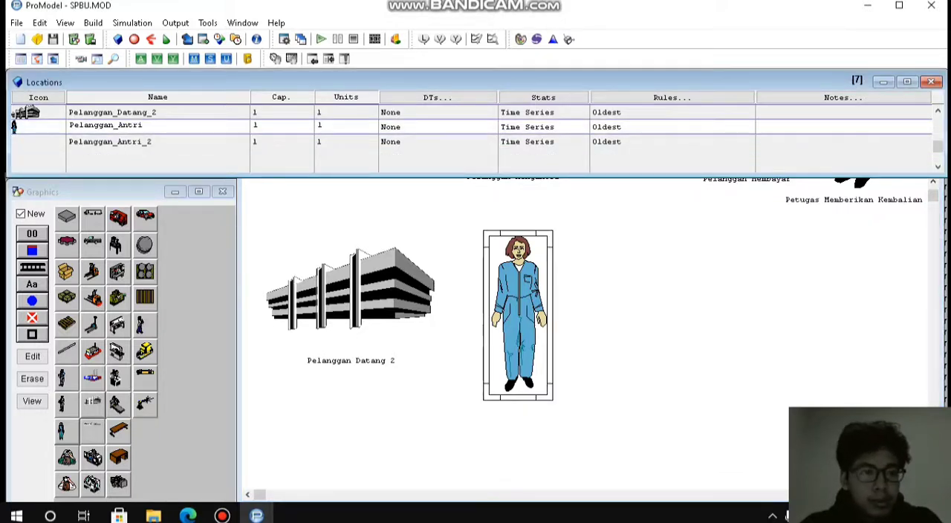
pyautogui.click(21, 214)
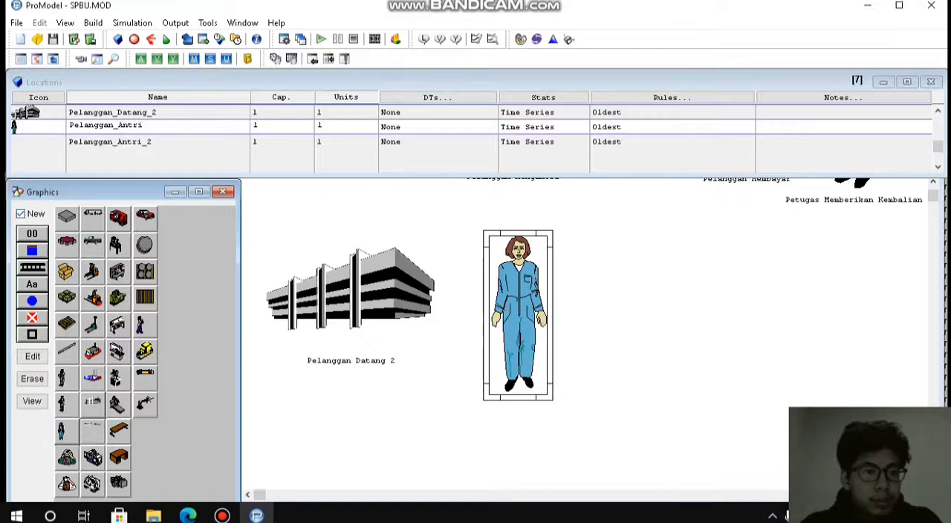
pyautogui.click(32, 285)
pyautogui.click(532, 377)
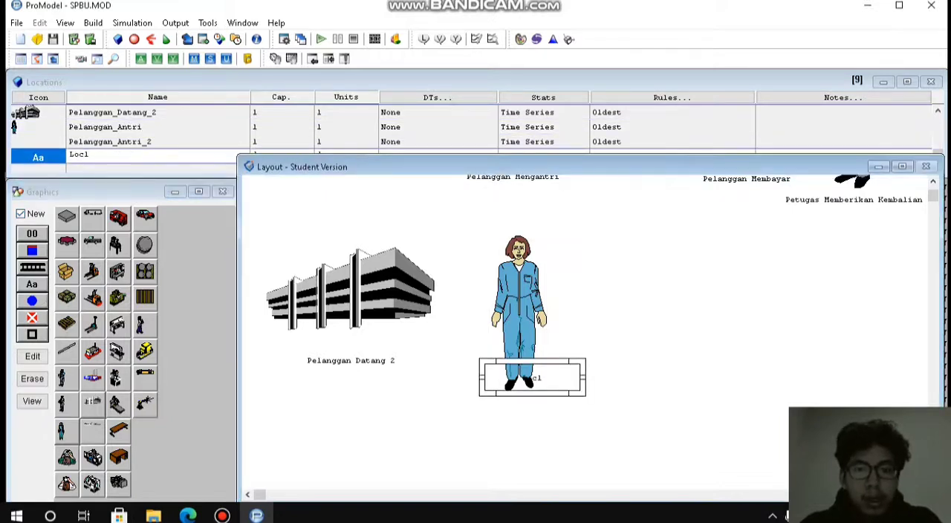
pyautogui.moveTo(532, 378); pyautogui.dragTo(512, 411)
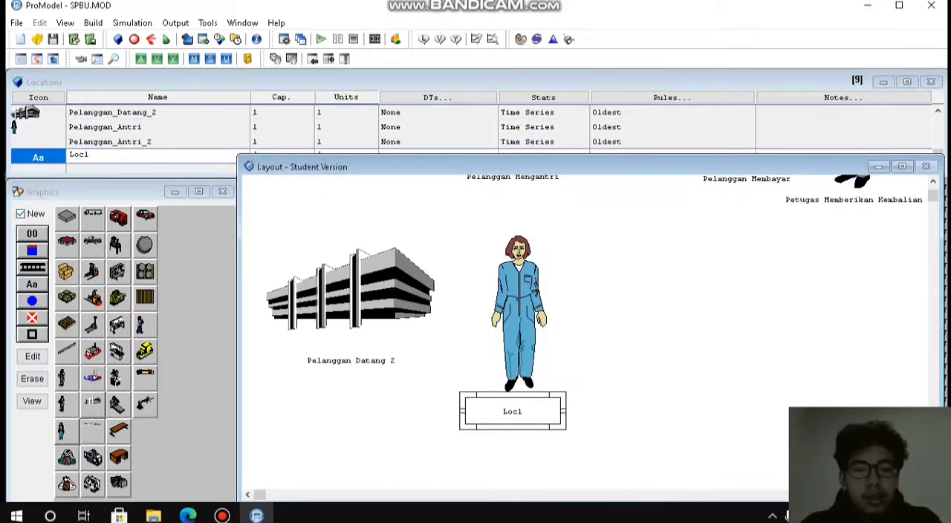
pyautogui.press('Delete')
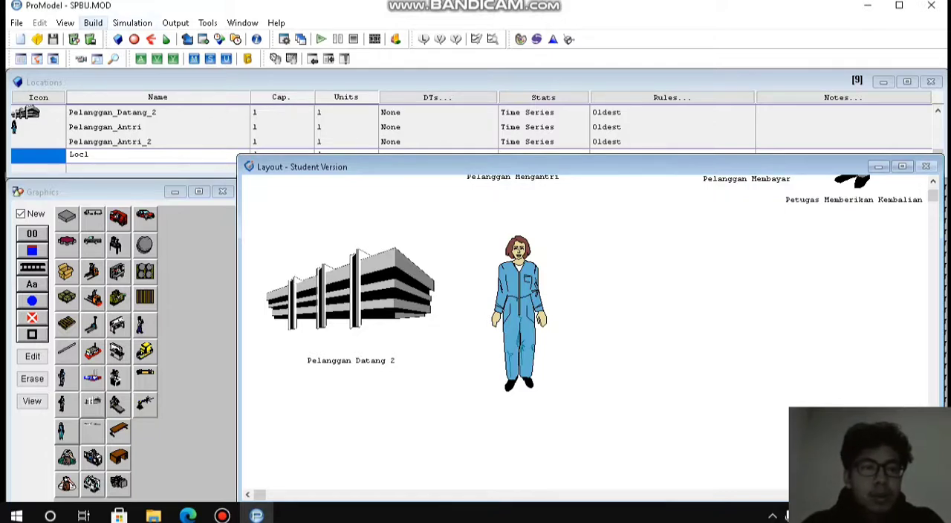
# Open the Entities table and add a new entity with the pallet boxes graphic.
pyautogui.click(93, 23)
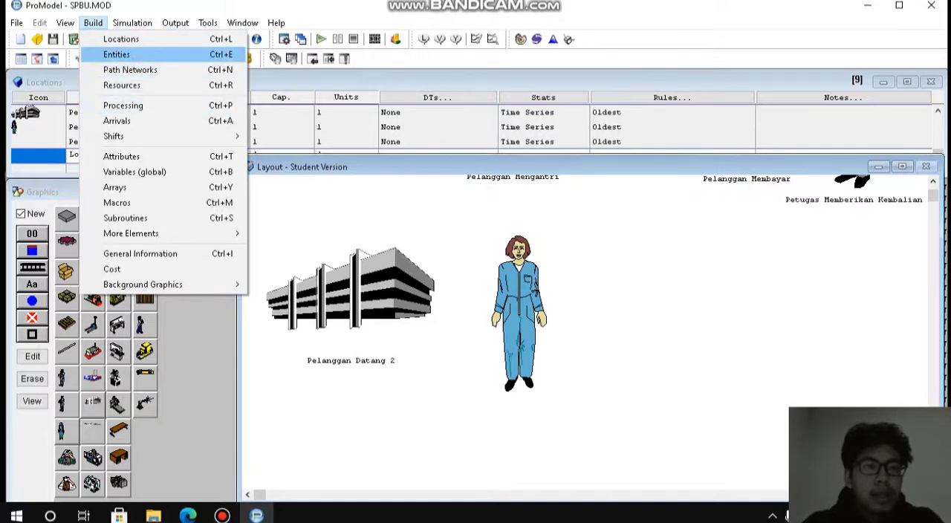
pyautogui.press('Return')
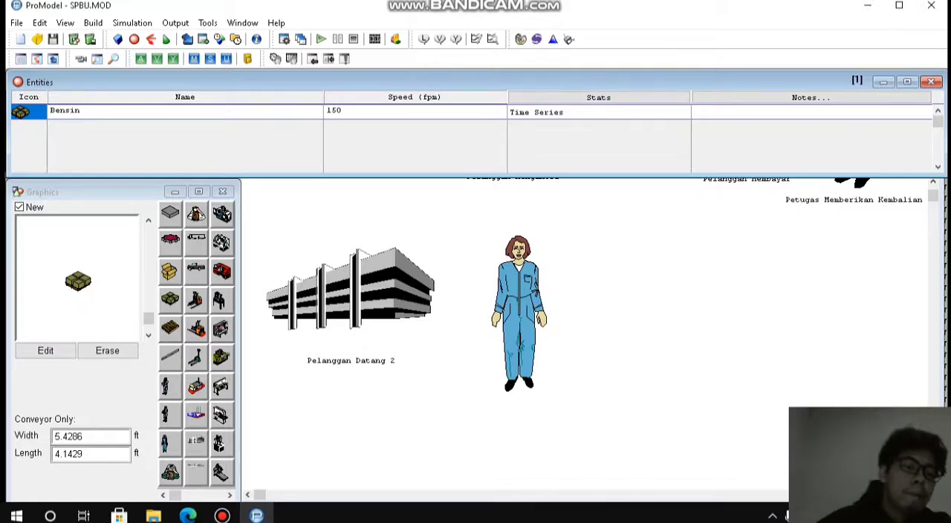
pyautogui.click(170, 299)
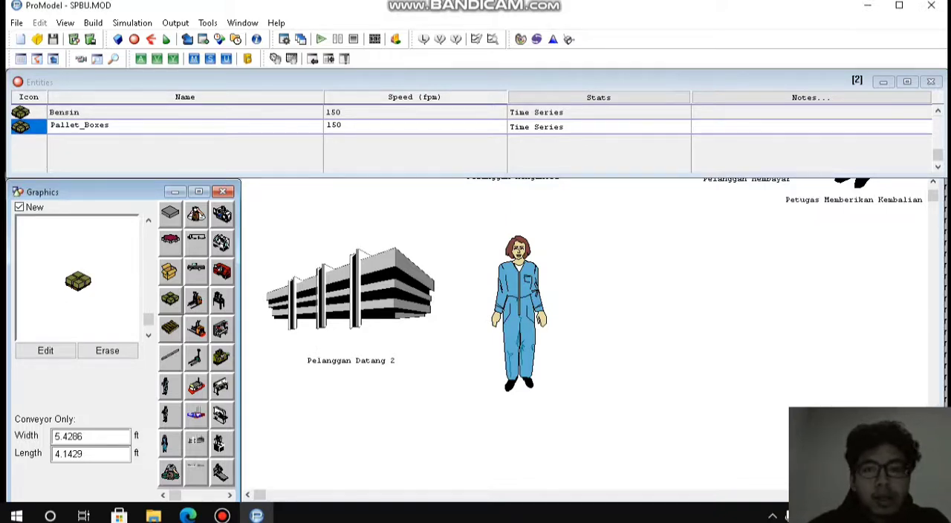
# Rename the Pallet_Boxes entity to Kerdus.
pyautogui.click(111, 126)
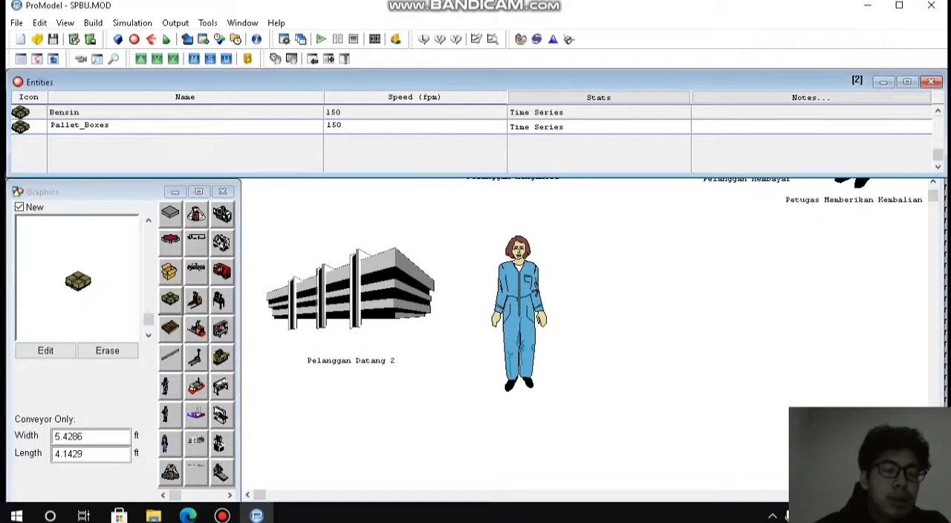
pyautogui.press('BackSpace')
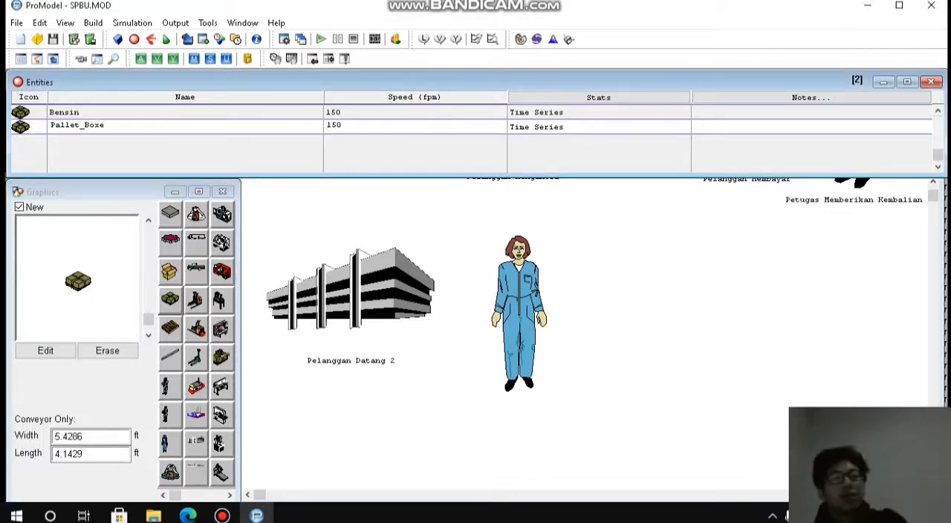
pyautogui.press('BackSpace')
pyautogui.press('BackSpace')
pyautogui.press('BackSpace')
pyautogui.press('BackSpace')
pyautogui.press('BackSpace')
pyautogui.press('BackSpace')
pyautogui.press('BackSpace')
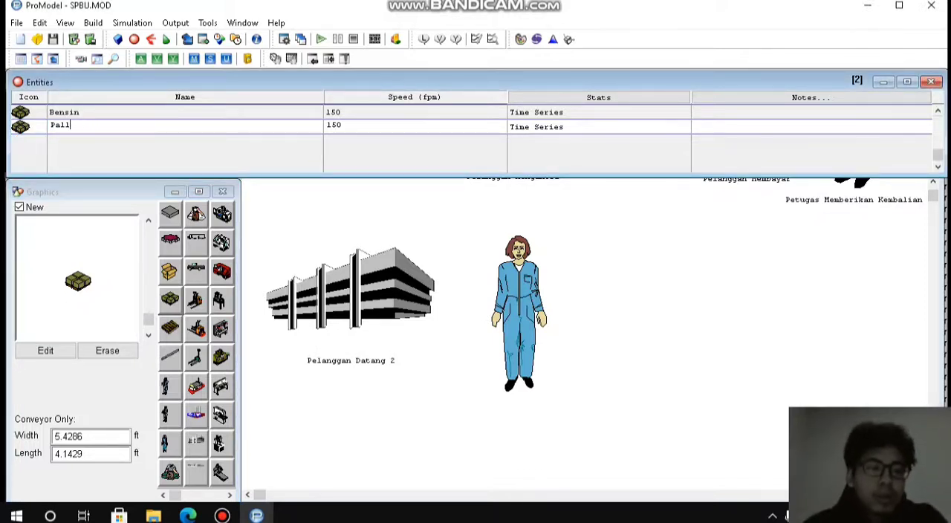
pyautogui.press('BackSpace')
pyautogui.press('BackSpace')
pyautogui.press('BackSpace')
pyautogui.press('BackSpace')
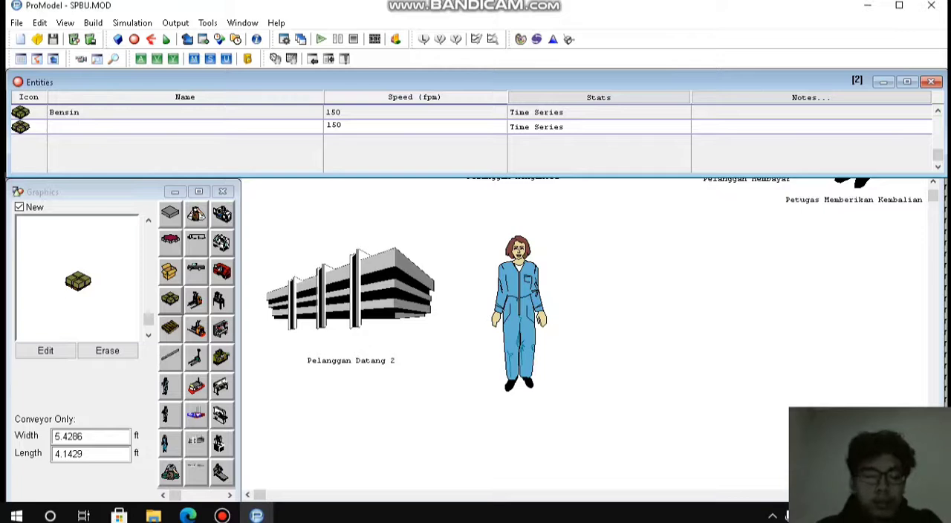
pyautogui.write('Kero')
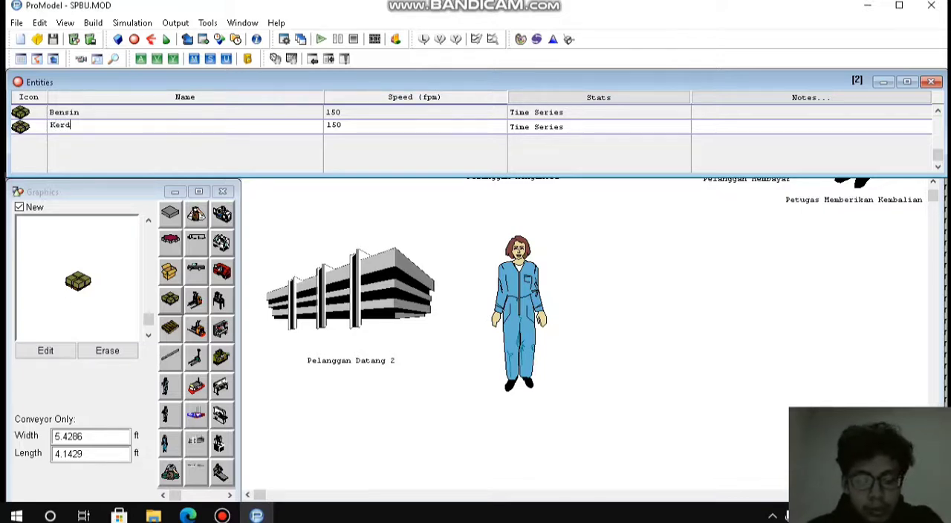
pyautogui.write('us')
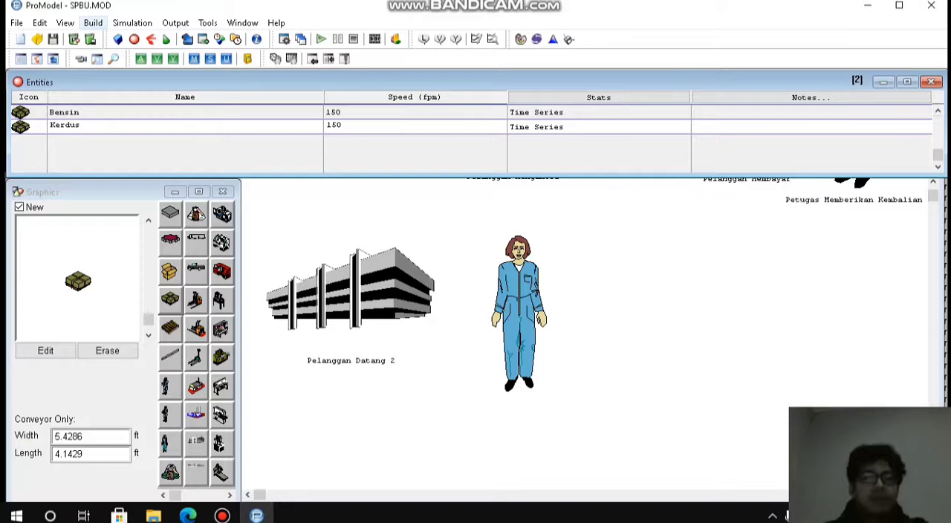
# Open Processing and add a new process for the Bensin entity at the worker's Pelanggan_Antri location.
pyautogui.click(93, 23)
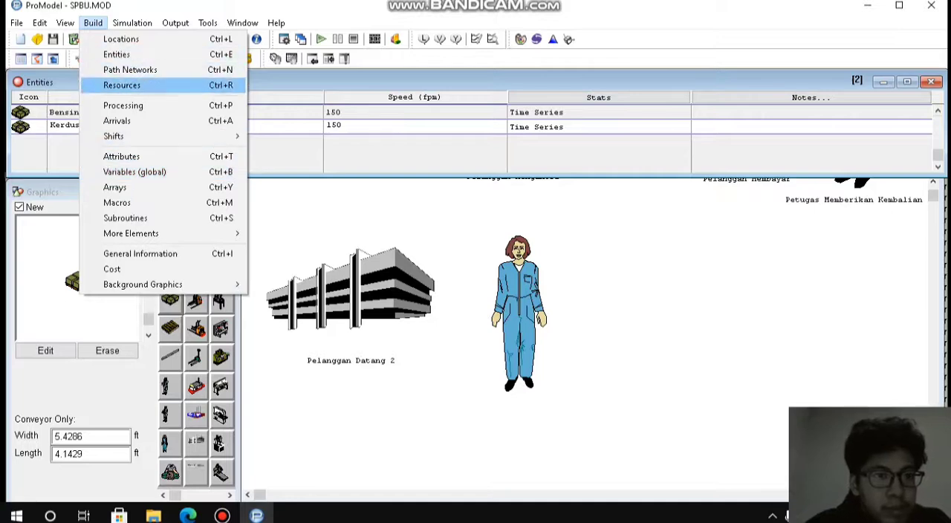
pyautogui.press('Return')
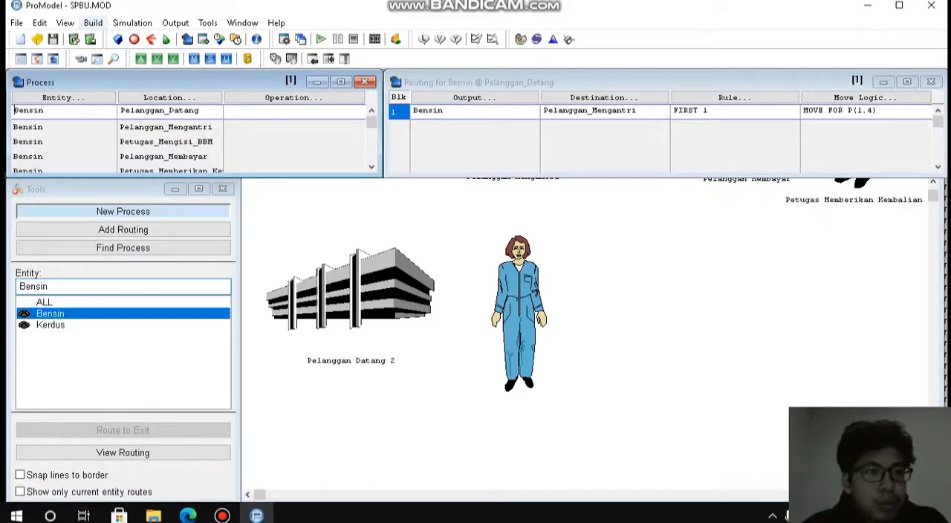
pyautogui.click(542, 319)
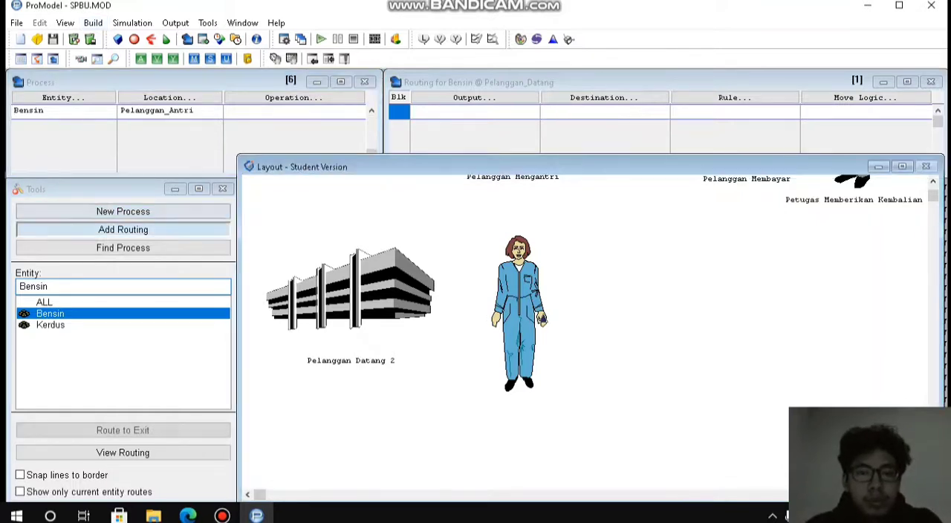
# Review the locations and routings of the existing Bensin process records through to the blank record after Pelanggan_Antri.
pyautogui.click(372, 111)
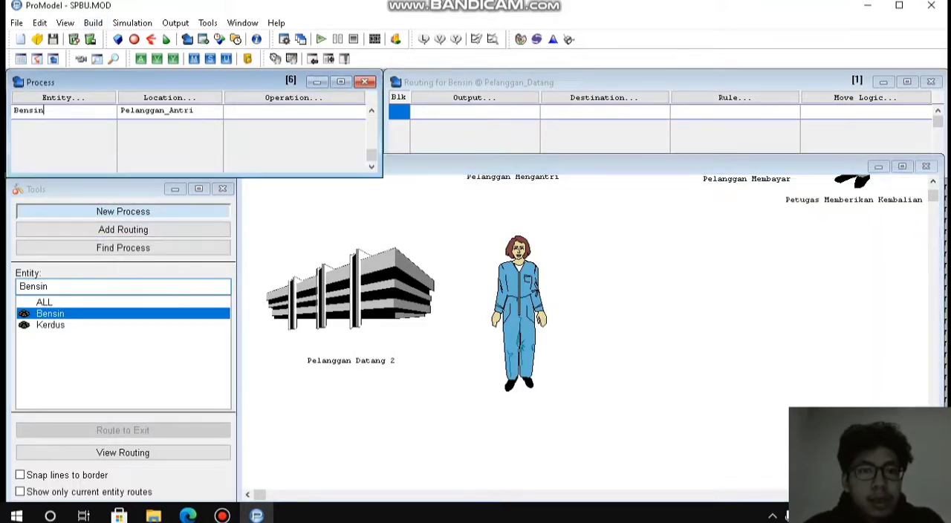
pyautogui.click(372, 110)
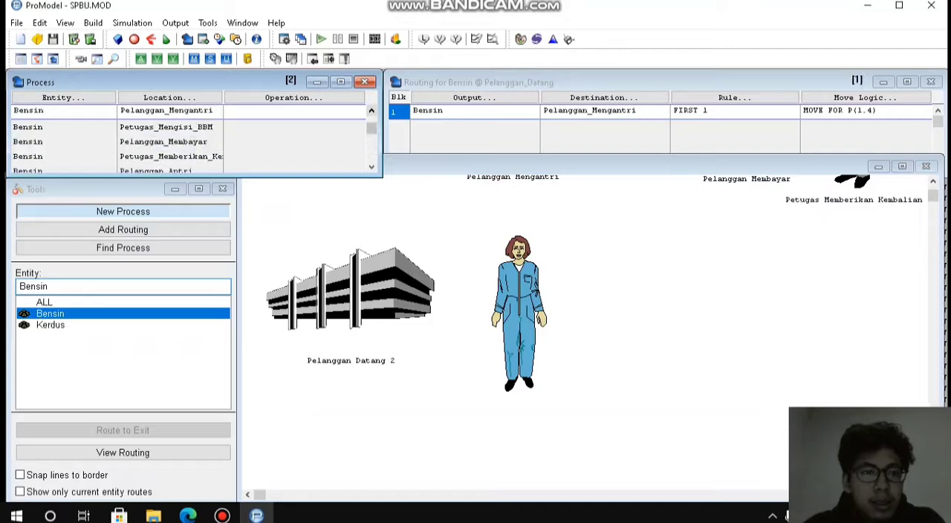
pyautogui.press('Down')
pyautogui.press('Up')
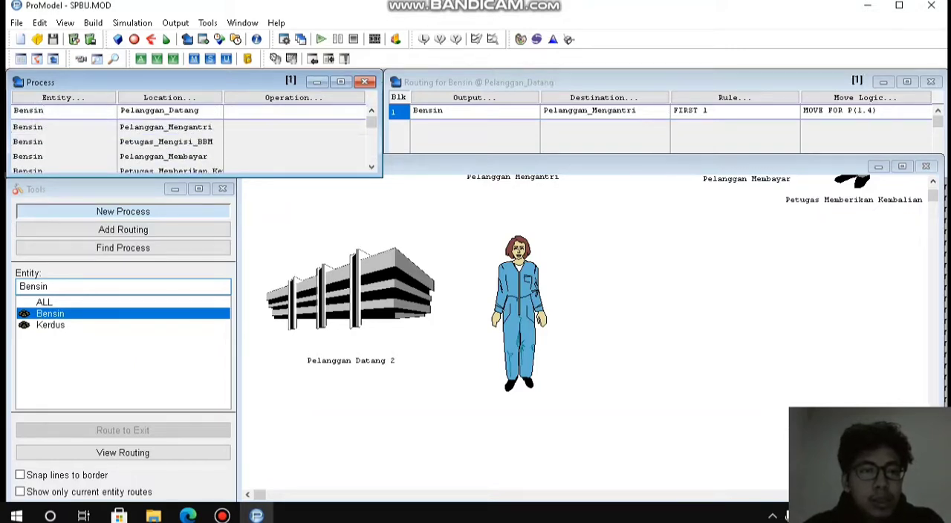
pyautogui.press('Down')
pyautogui.press('Down')
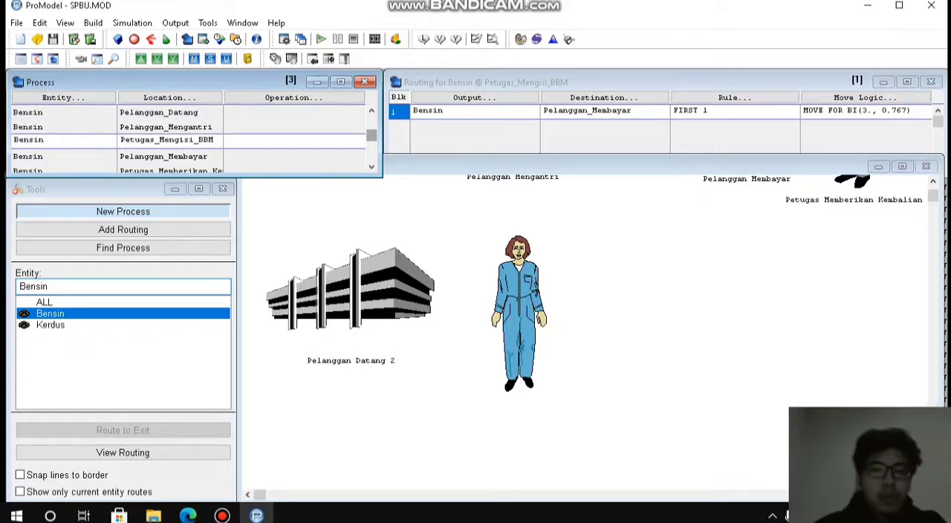
pyautogui.press('Down')
pyautogui.press('Down')
pyautogui.press('Down')
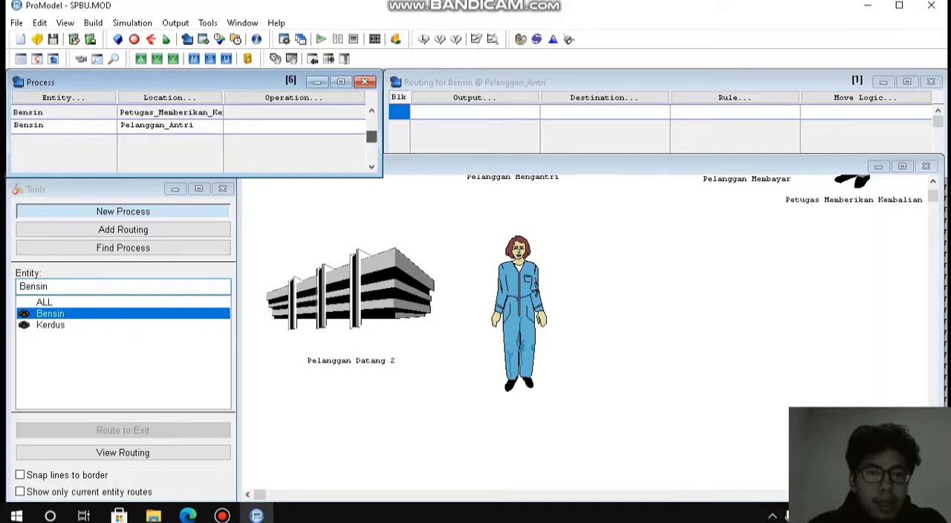
pyautogui.moveTo(371, 137); pyautogui.dragTo(371, 120)
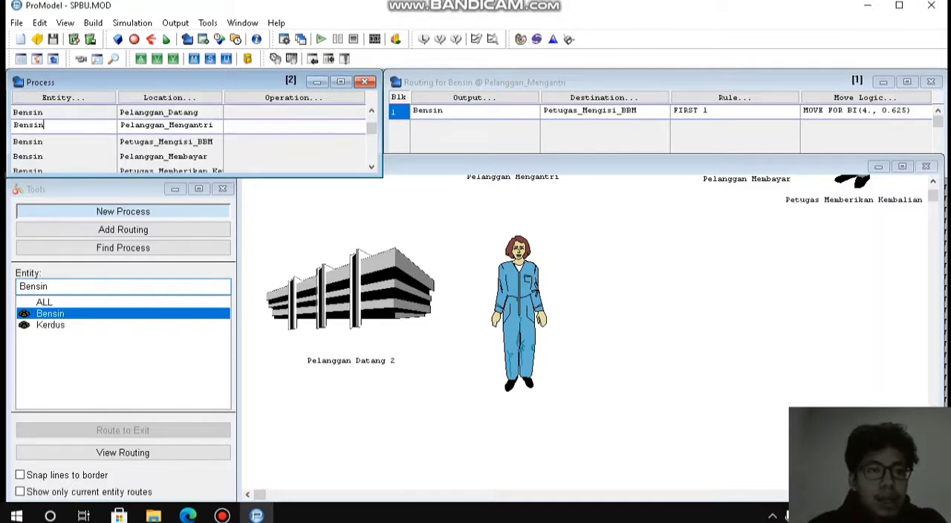
pyautogui.press('Up')
pyautogui.press('Down')
pyautogui.press('Down')
pyautogui.press('Down')
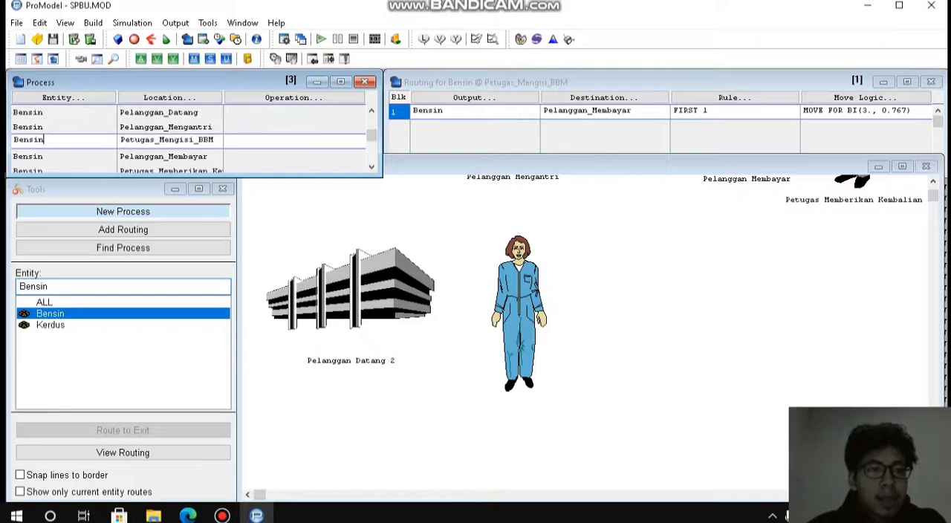
pyautogui.press('Down')
pyautogui.press('Down')
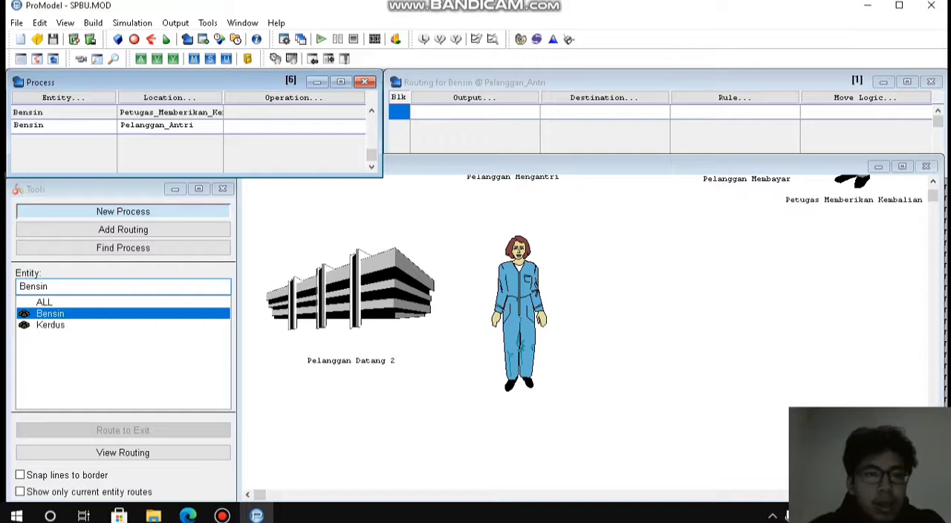
pyautogui.press('Down')
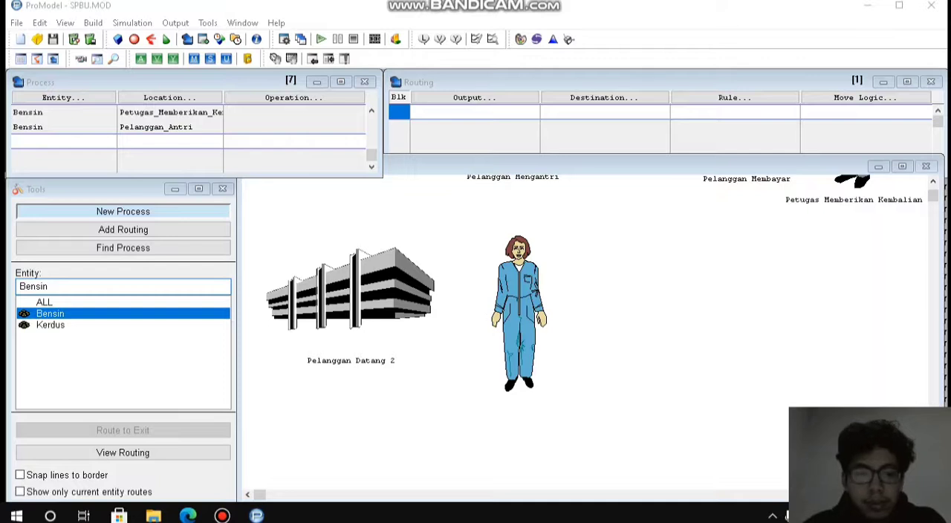
pyautogui.click(222, 516)
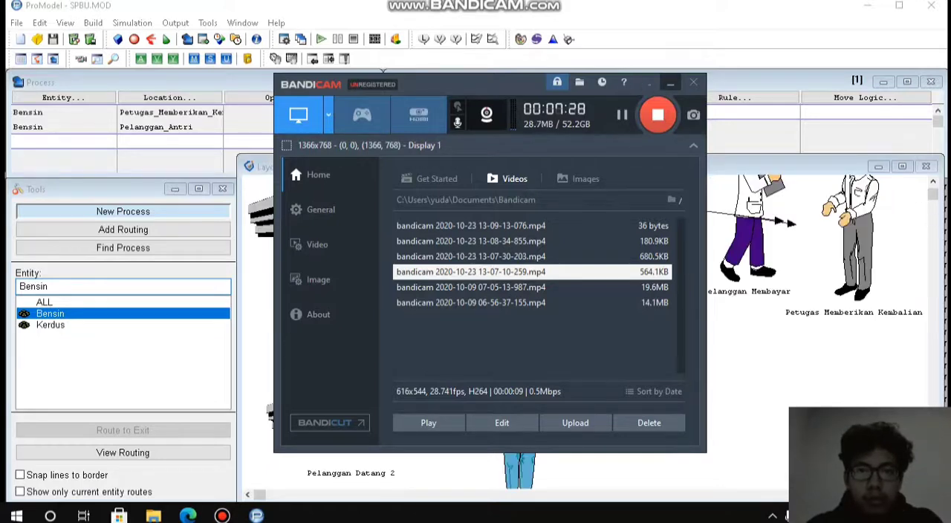
pyautogui.click(670, 83)
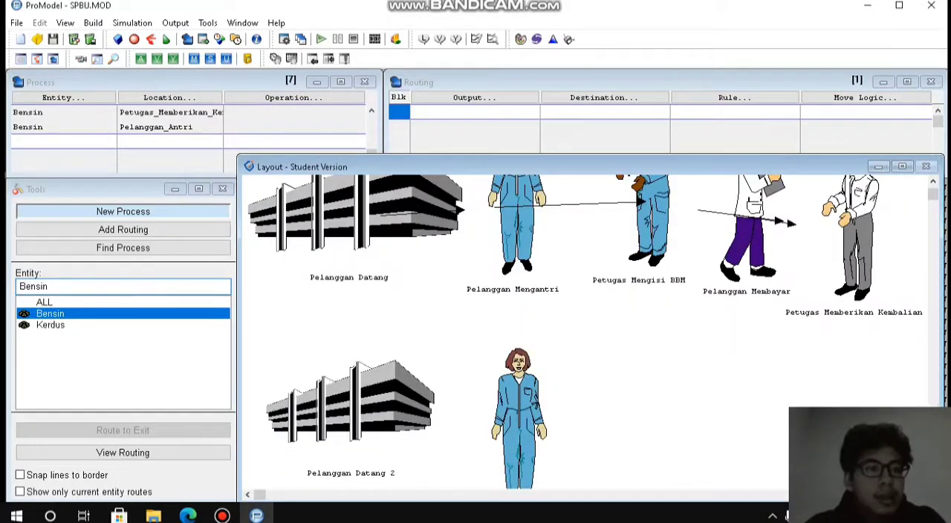
# Add a process record for the Kerdus entity at the Pelanggan_Datang_2 location.
pyautogui.click(64, 142)
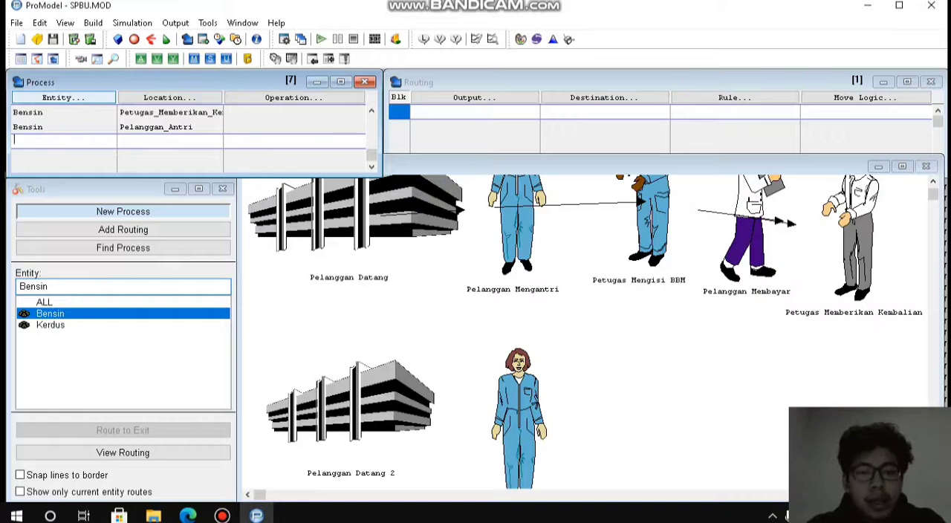
pyautogui.click(64, 98)
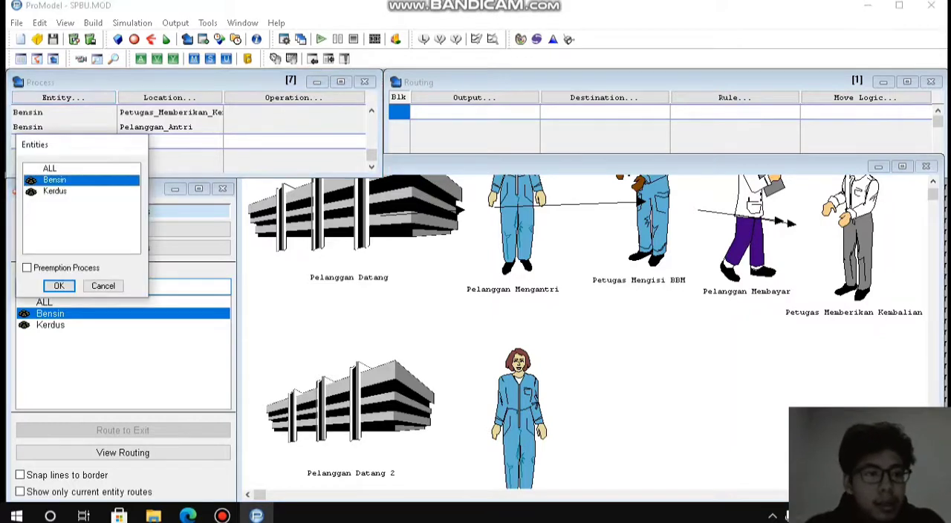
pyautogui.click(55, 192)
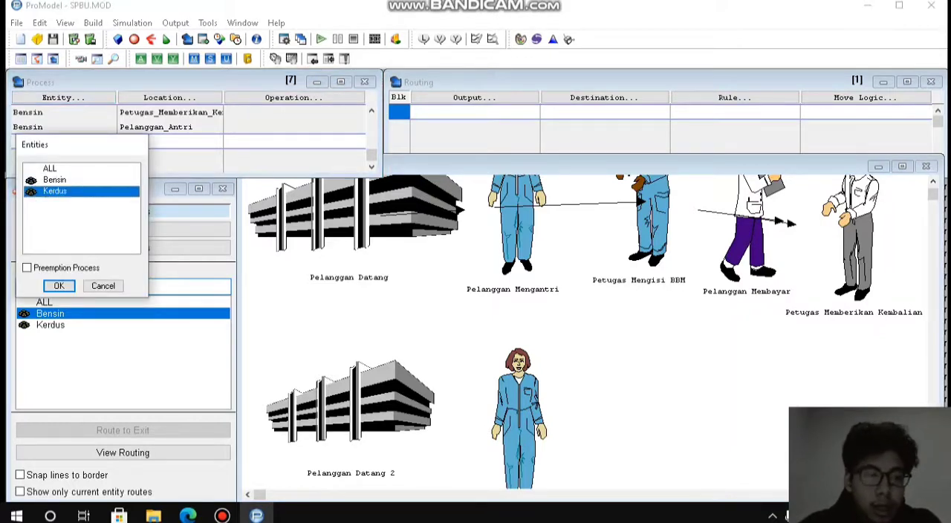
pyautogui.press('Return')
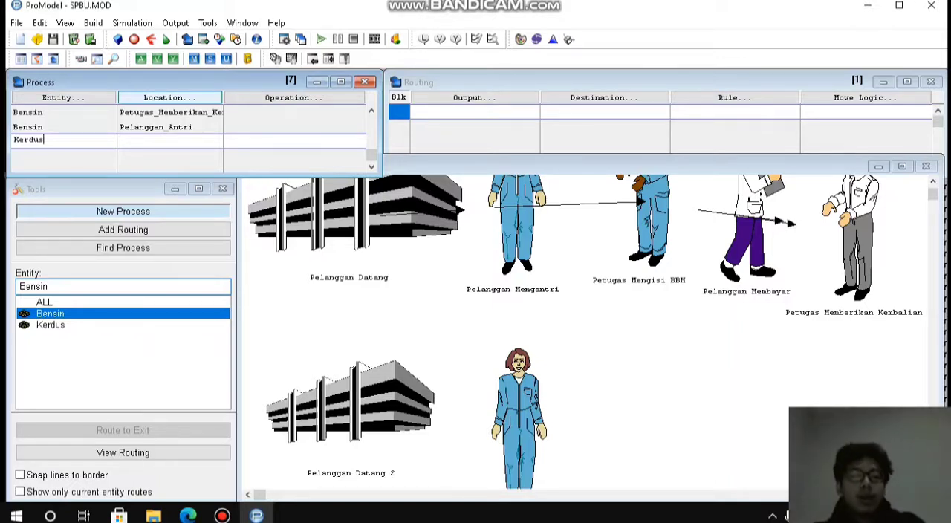
pyautogui.click(169, 98)
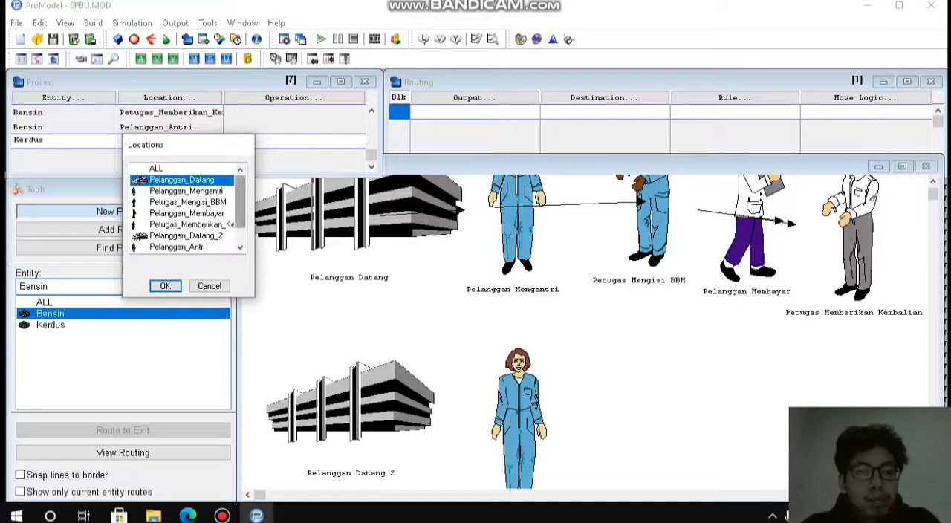
pyautogui.moveTo(240, 202); pyautogui.dragTo(240, 220)
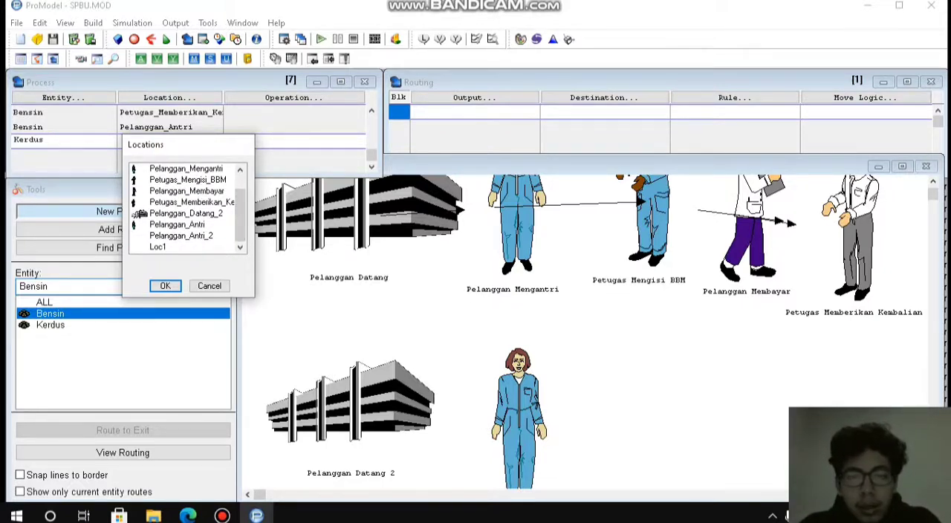
pyautogui.click(140, 214)
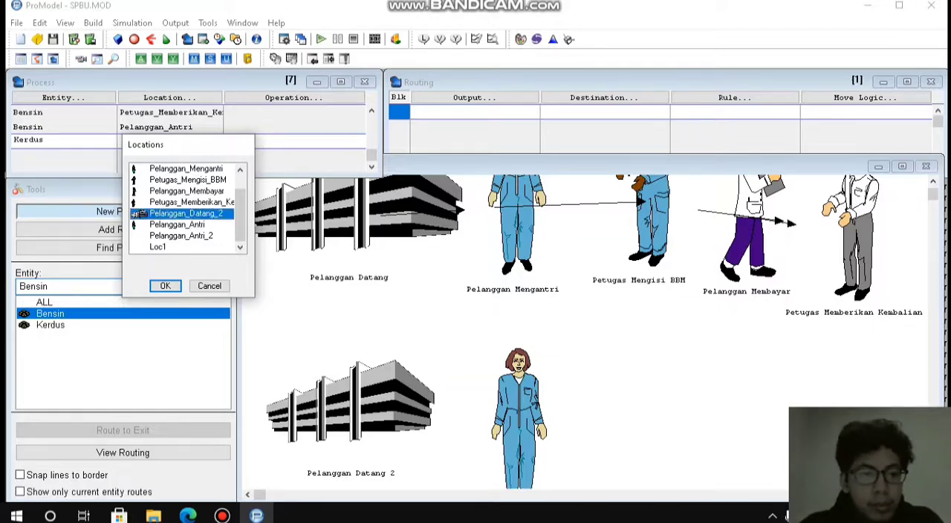
pyautogui.click(165, 286)
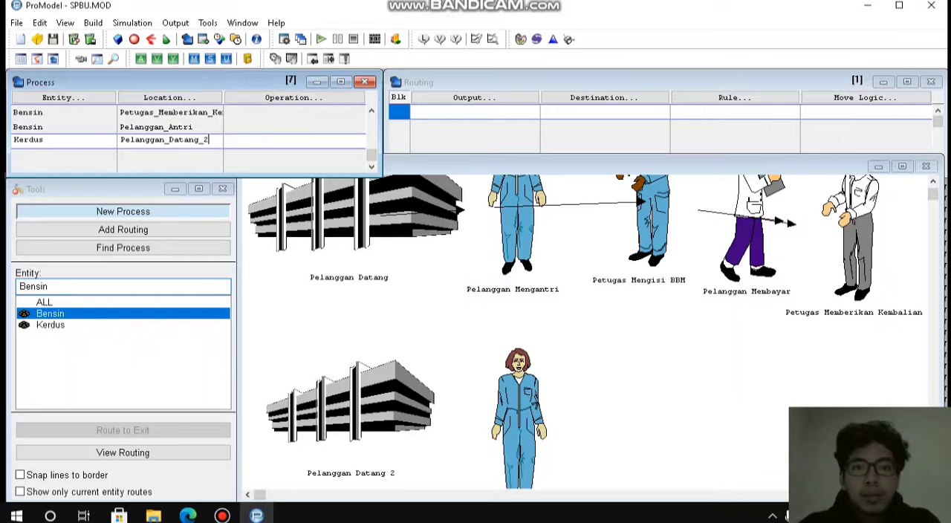
# Define the routing for Kerdus at Pelanggan_Datang_2 with Kerdus as output and Pelanggan_Antri as destination.
pyautogui.click(474, 113)
pyautogui.click(474, 98)
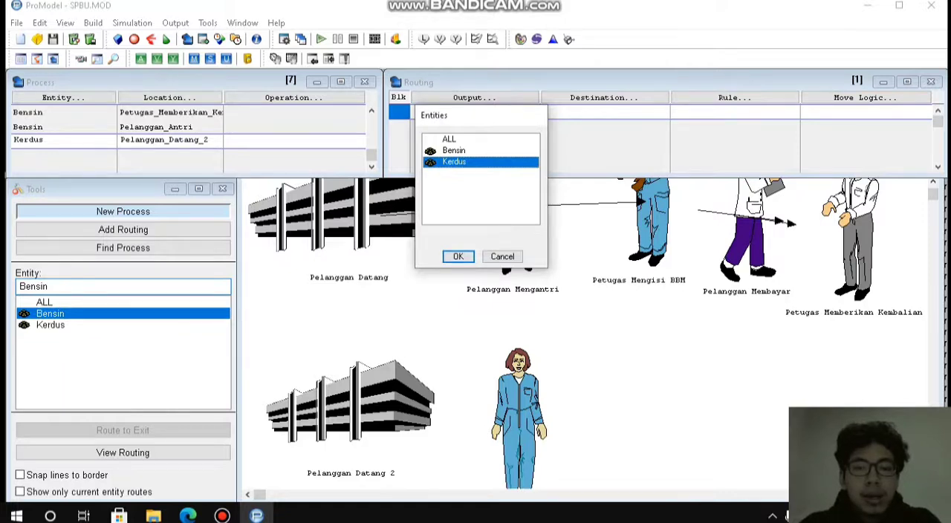
pyautogui.press('Return')
pyautogui.click(604, 97)
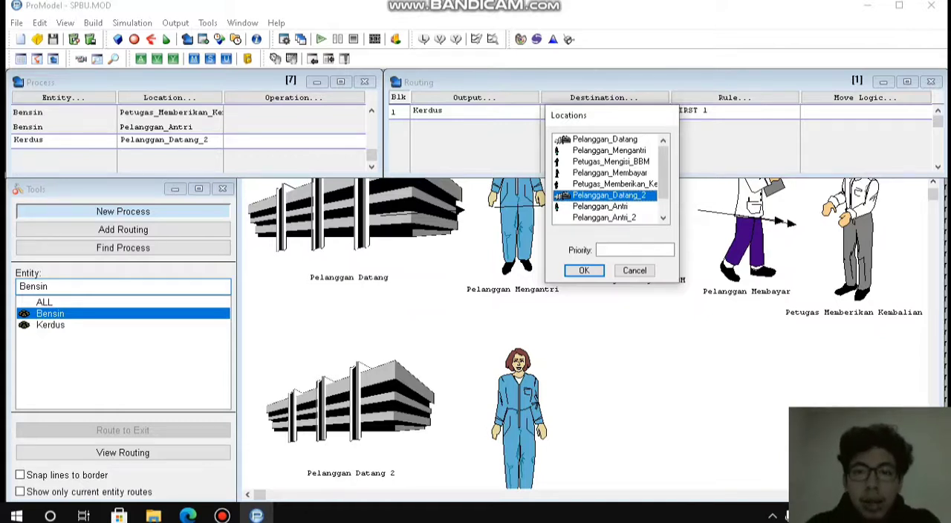
pyautogui.moveTo(663, 172); pyautogui.dragTo(663, 190)
pyautogui.click(600, 184)
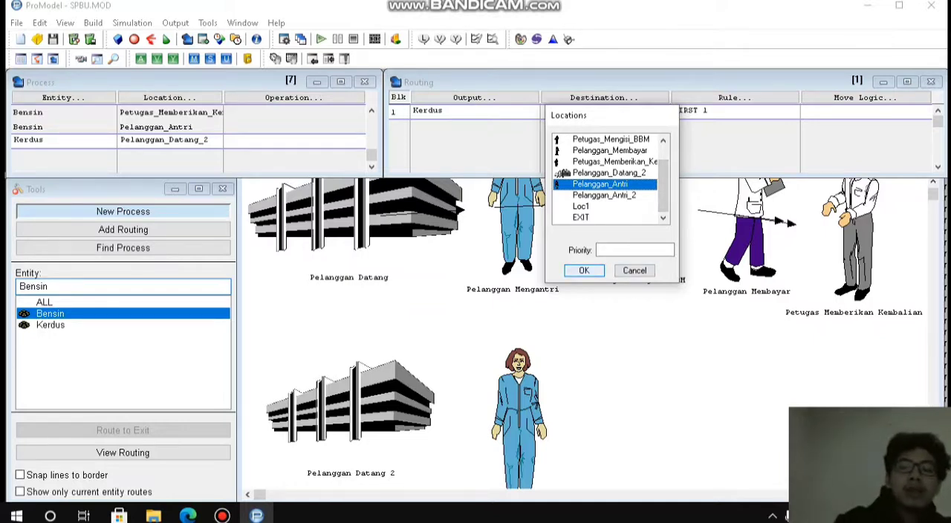
pyautogui.click(584, 270)
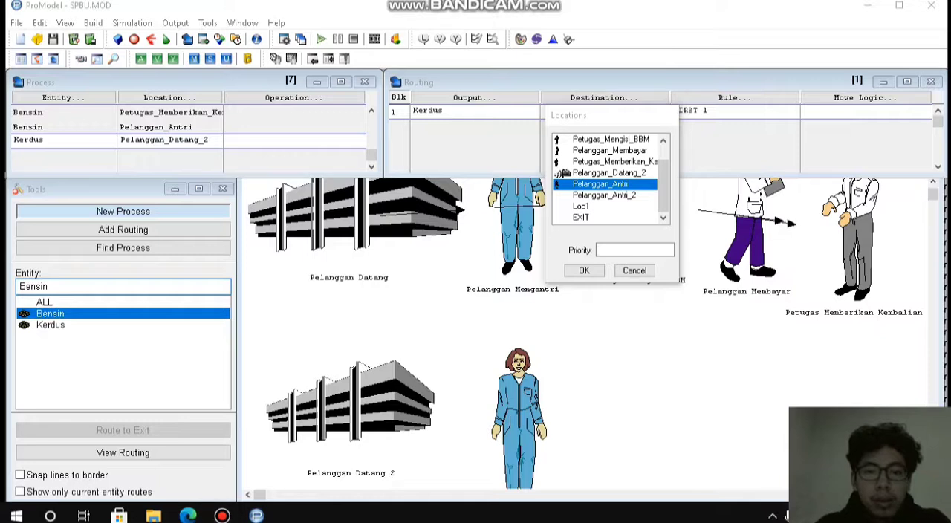
pyautogui.click(223, 516)
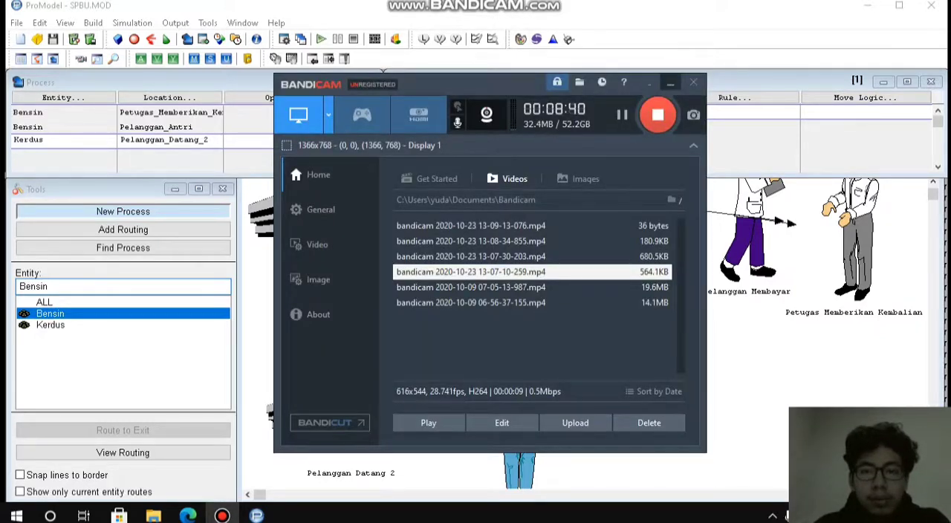
pyautogui.click(670, 82)
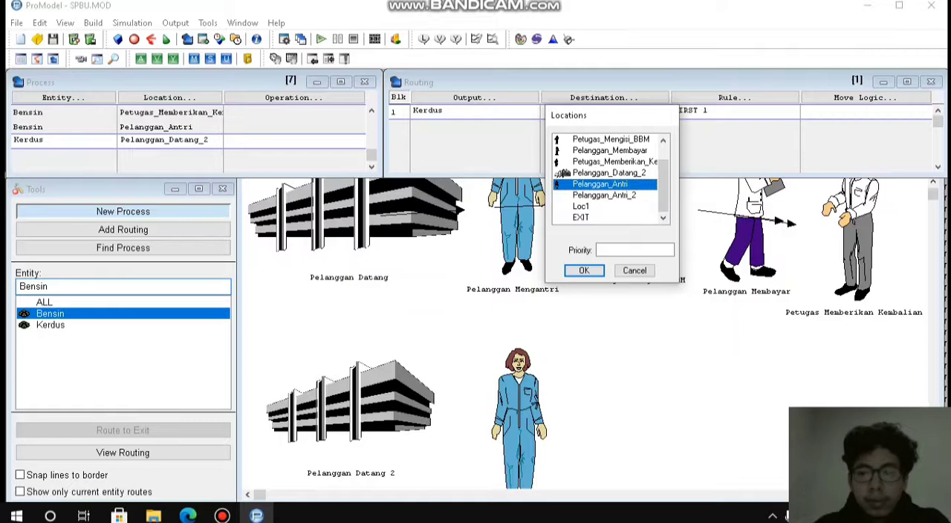
pyautogui.press('Return')
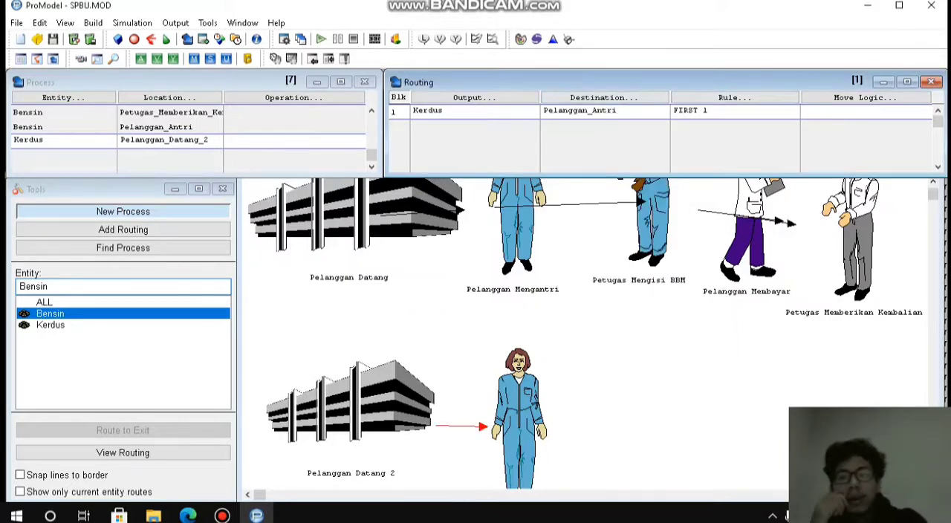
# Accept First Available with a quantity of 1 as the rule for the Kerdus routing to Pelanggan_Antri.
pyautogui.click(721, 111)
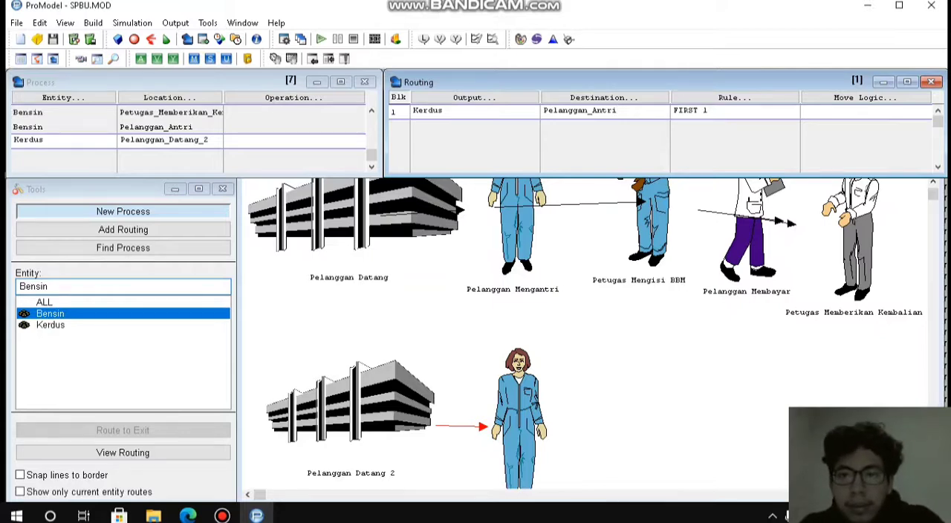
pyautogui.click(734, 97)
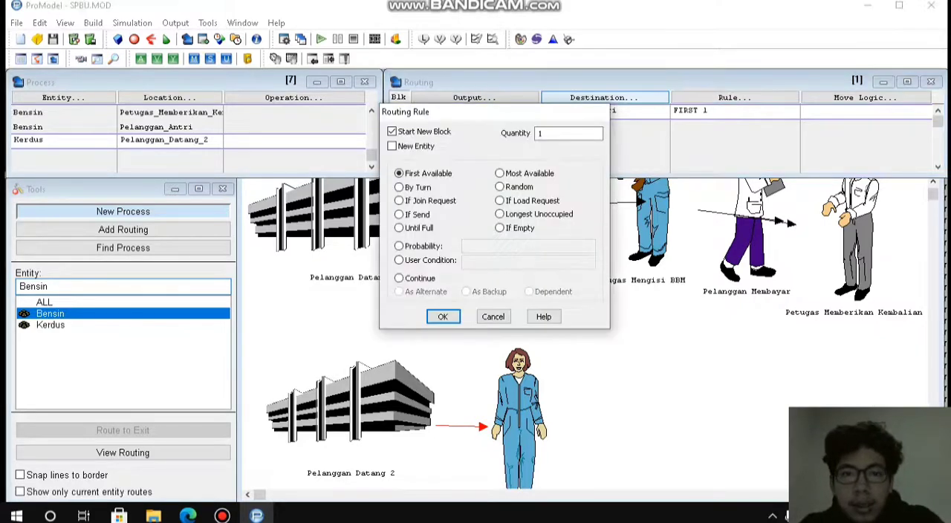
pyautogui.press('Return')
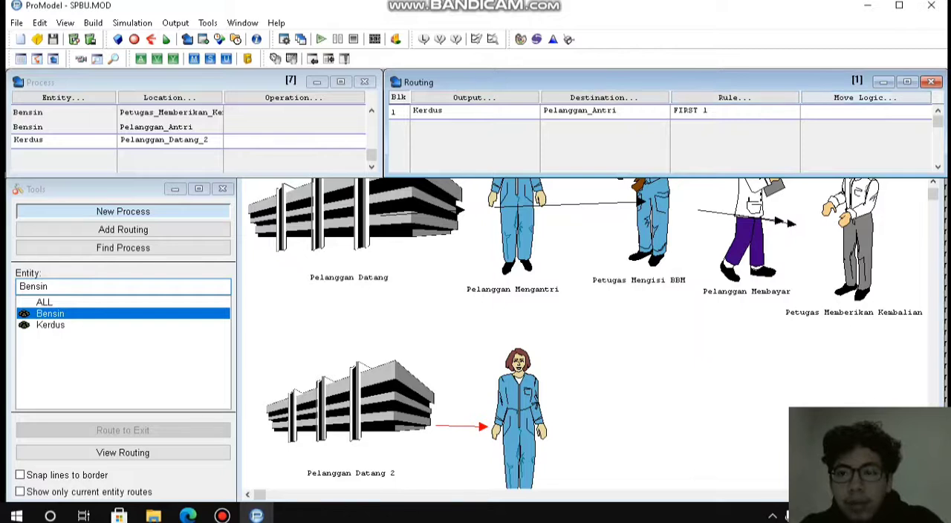
pyautogui.click(847, 111)
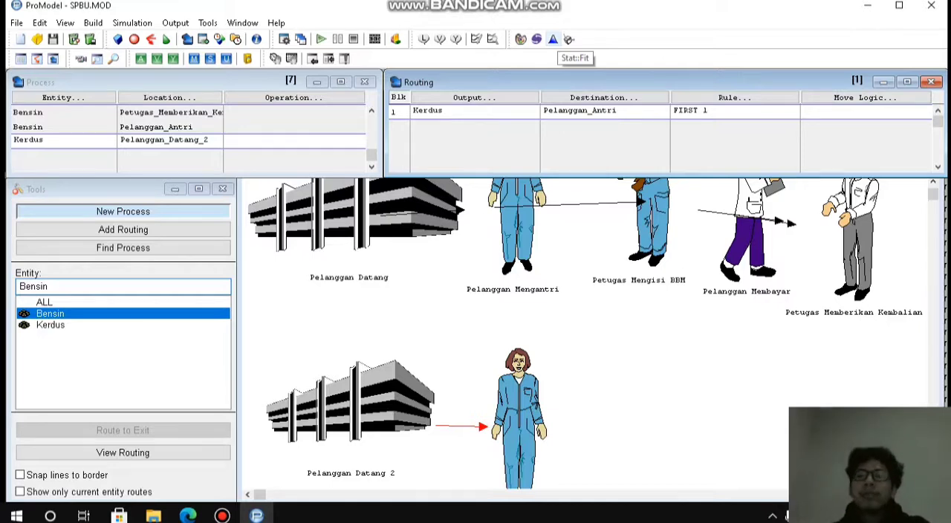
# Open Stat::Fit and enter the ten data values 3, 4, 3, 4, 5, 6, 8, 4, 2 and 6 in the data table.
pyautogui.click(554, 39)
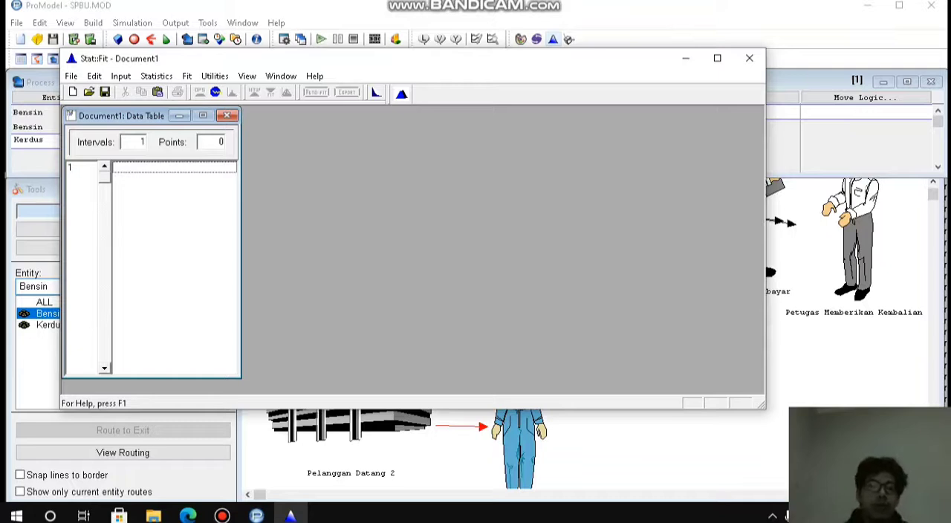
pyautogui.click(174, 168)
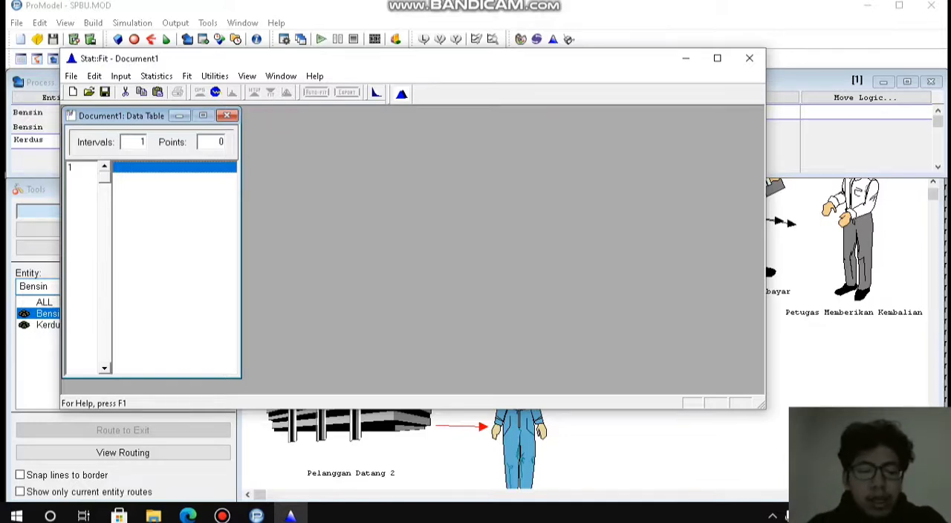
pyautogui.write('3')
pyautogui.press('Return')
pyautogui.write('4')
pyautogui.press('Return')
pyautogui.write('3')
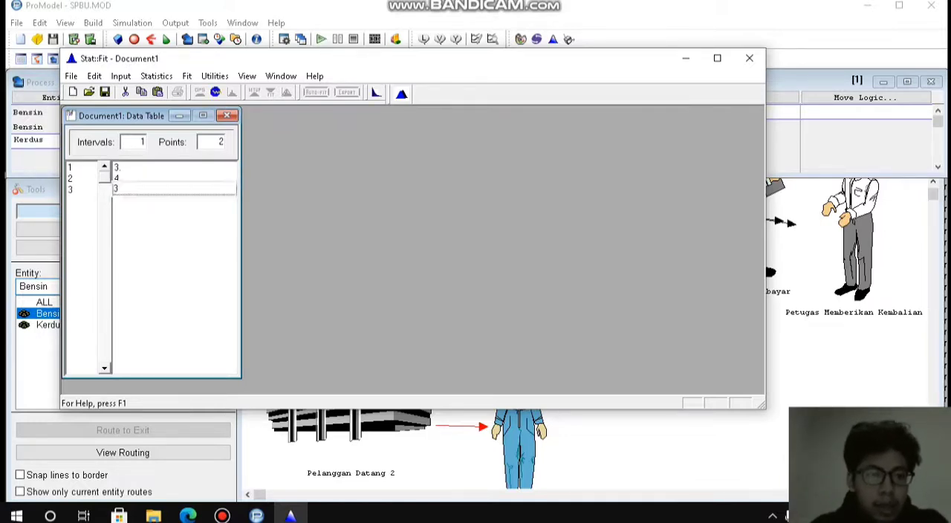
pyautogui.press('Return')
pyautogui.write('4')
pyautogui.press('Return')
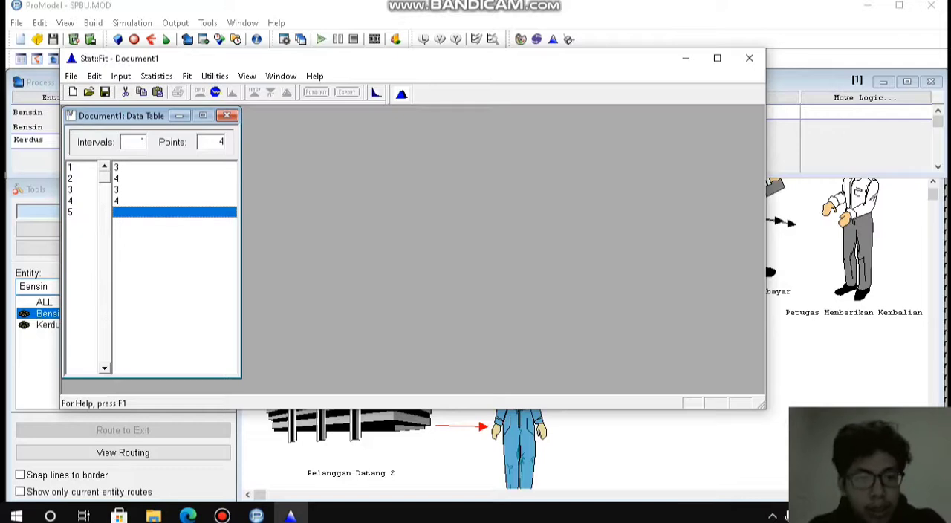
pyautogui.write('5')
pyautogui.press('Return')
pyautogui.write('6')
pyautogui.press('Return')
pyautogui.write('8')
pyautogui.press('Return')
pyautogui.write('4')
pyautogui.press('Return')
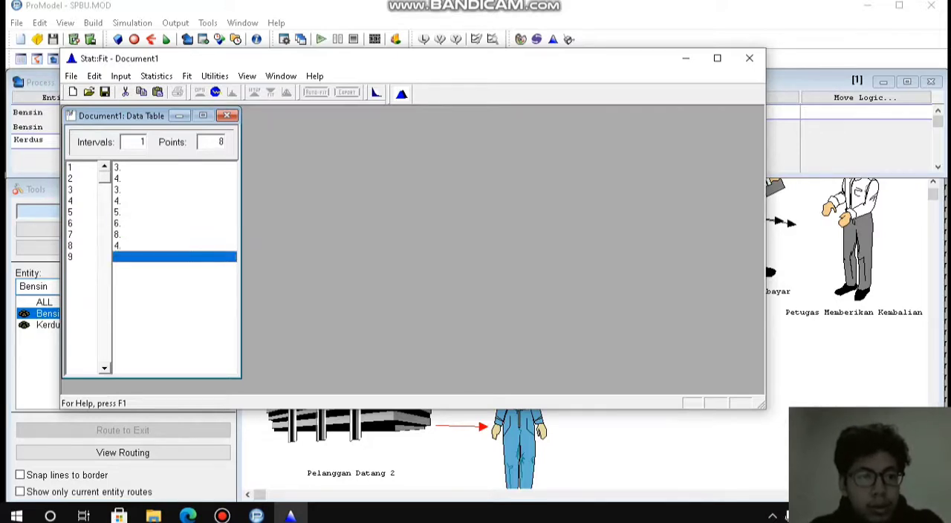
pyautogui.write('2')
pyautogui.press('Return')
pyautogui.write('6')
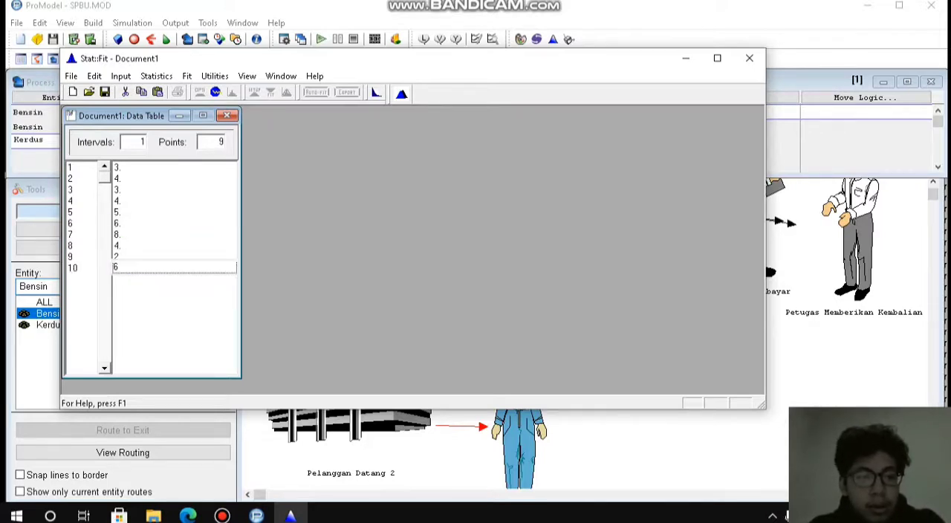
pyautogui.press('Return')
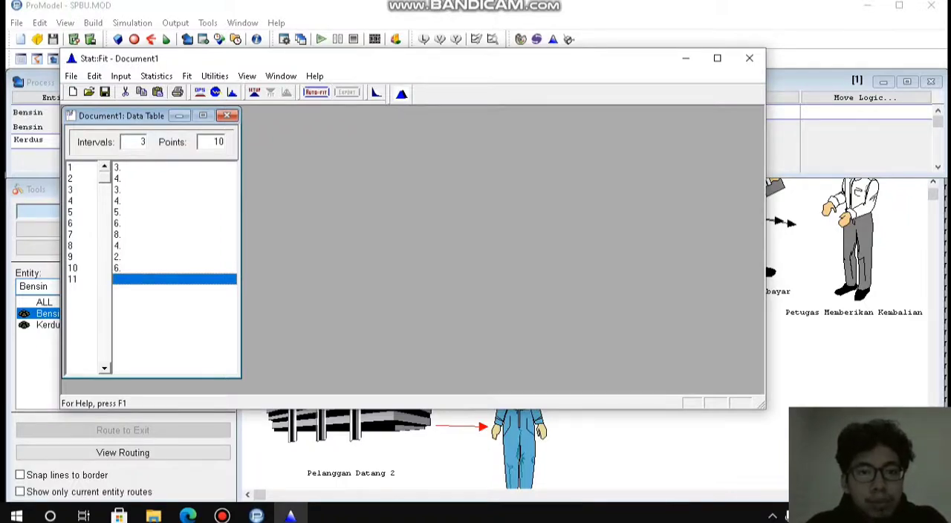
# Run Auto::Fit on the entered data using discrete distributions.
pyautogui.click(315, 92)
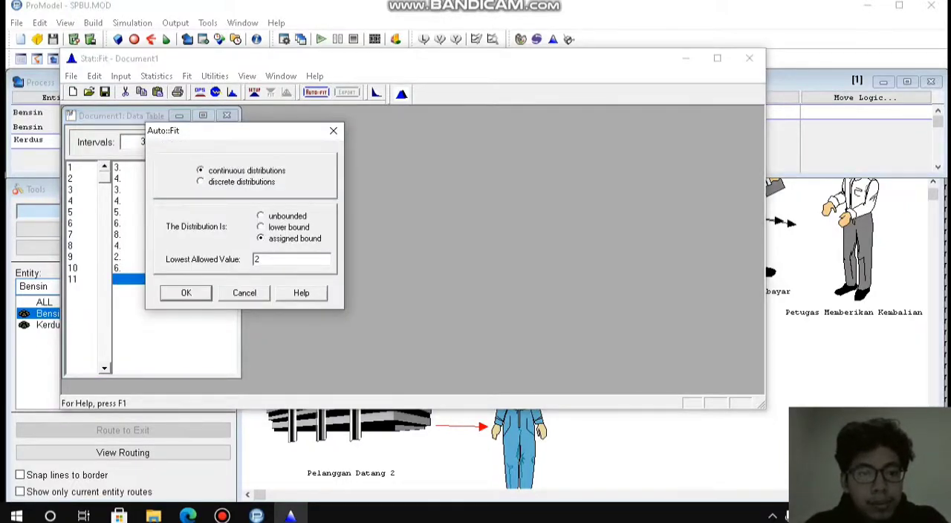
pyautogui.click(200, 182)
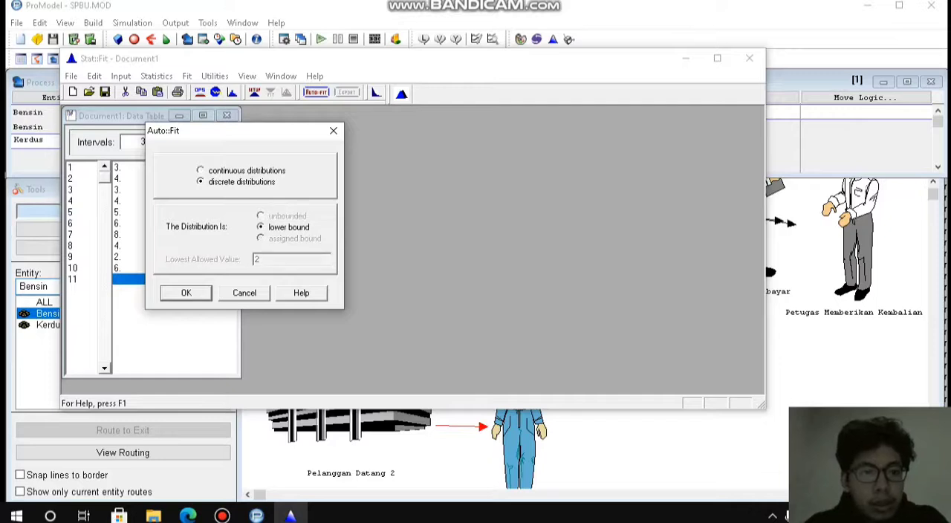
pyautogui.click(186, 293)
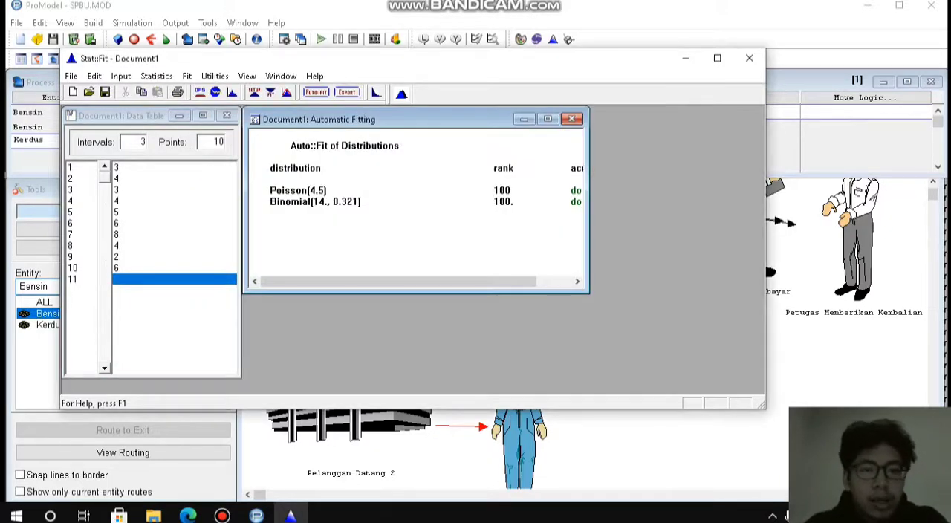
# Examine the rank and acceptance of the fitted distributions, highlighting the Poisson row.
pyautogui.moveTo(399, 281)
pyautogui.mouseDown()
pyautogui.moveTo(435, 281)
pyautogui.moveTo(398, 281)
pyautogui.mouseUp()
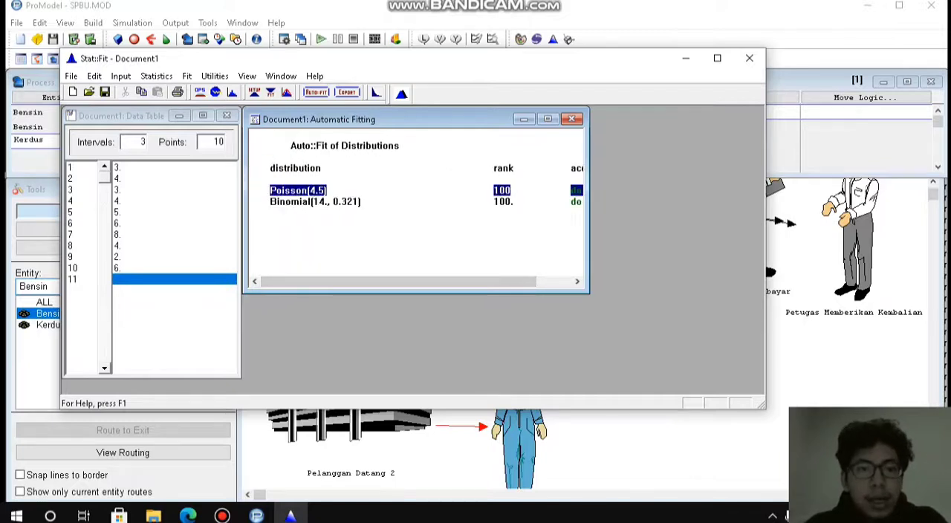
pyautogui.click(298, 191)
pyautogui.click(575, 205)
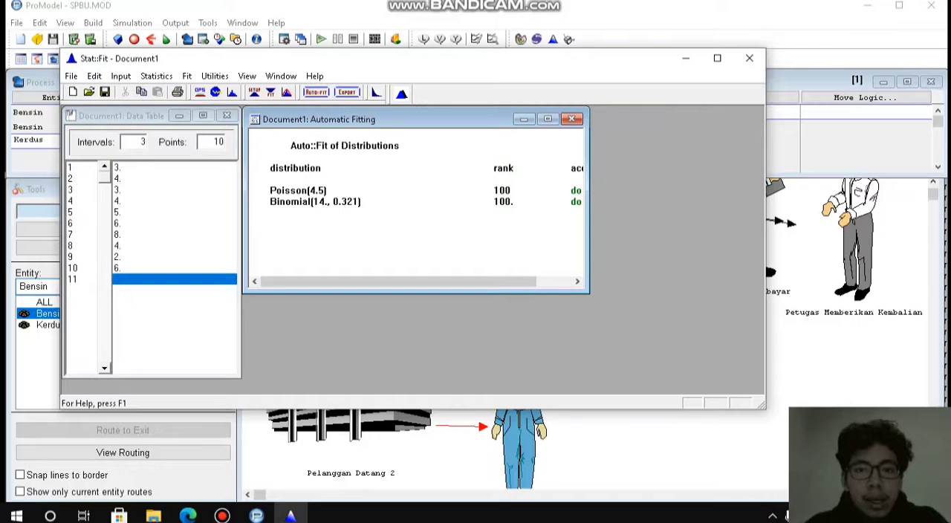
pyautogui.moveTo(398, 282)
pyautogui.mouseDown()
pyautogui.moveTo(433, 282)
pyautogui.moveTo(399, 282)
pyautogui.mouseUp()
pyautogui.click(298, 191)
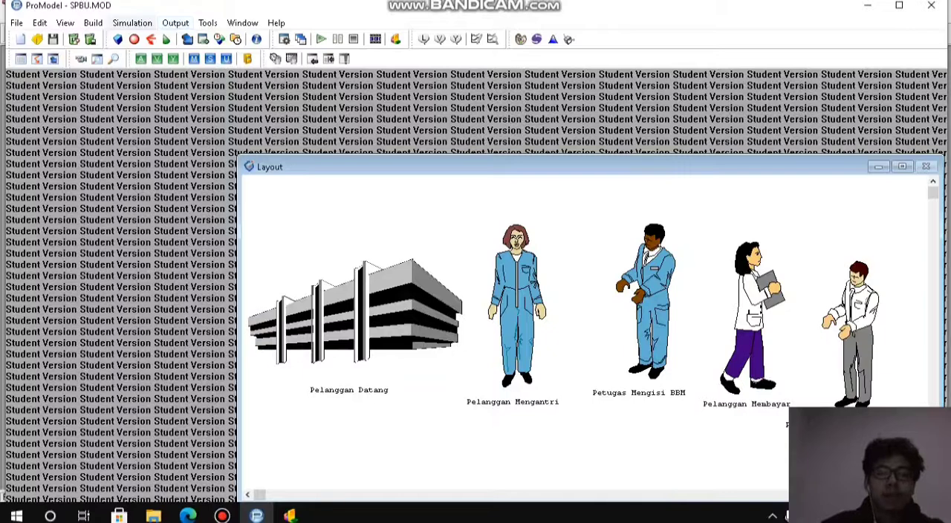
# Review the run time, clock precision and number of replications in ProModel's simulation options and accept them unchanged.
pyautogui.click(132, 22)
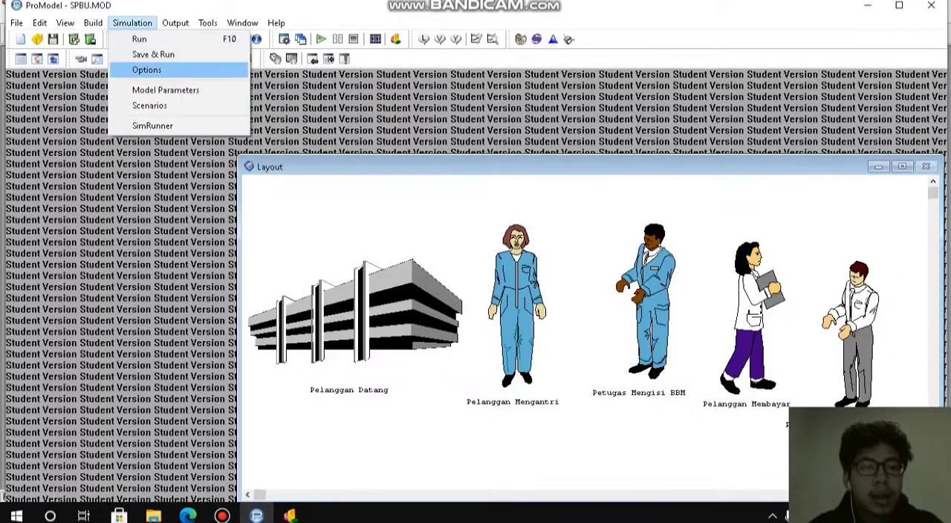
pyautogui.press('Return')
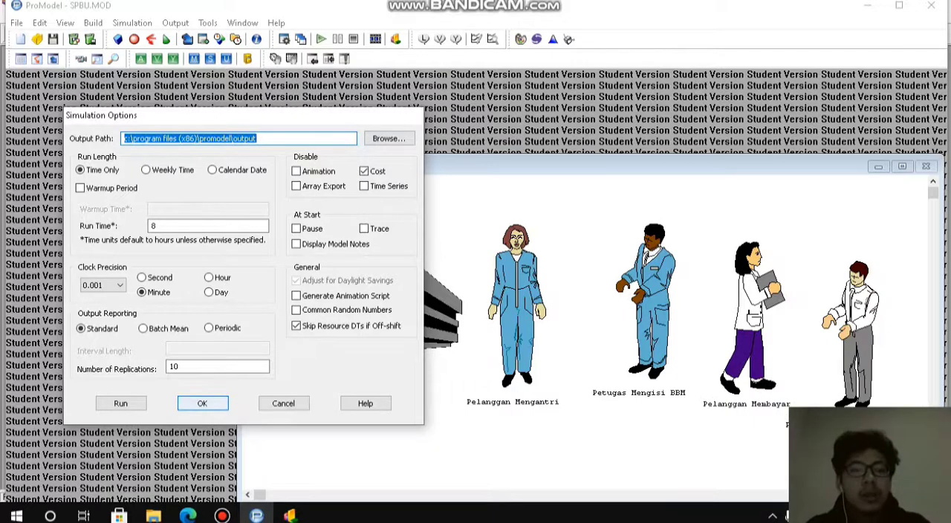
pyautogui.press('Return')
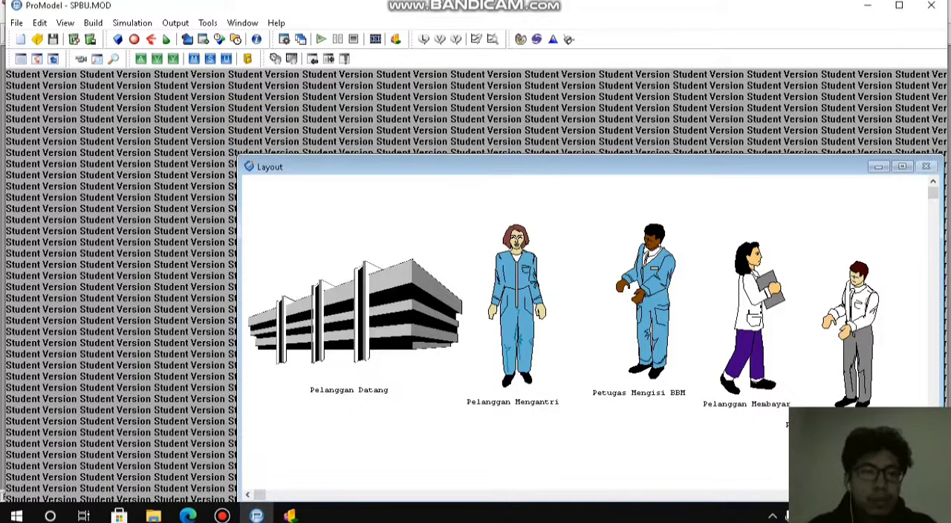
# Run the SPBU simulation through all its replications and open the results in the Output Viewer.
pyautogui.hotkey('alt', 's')
pyautogui.press('Return')
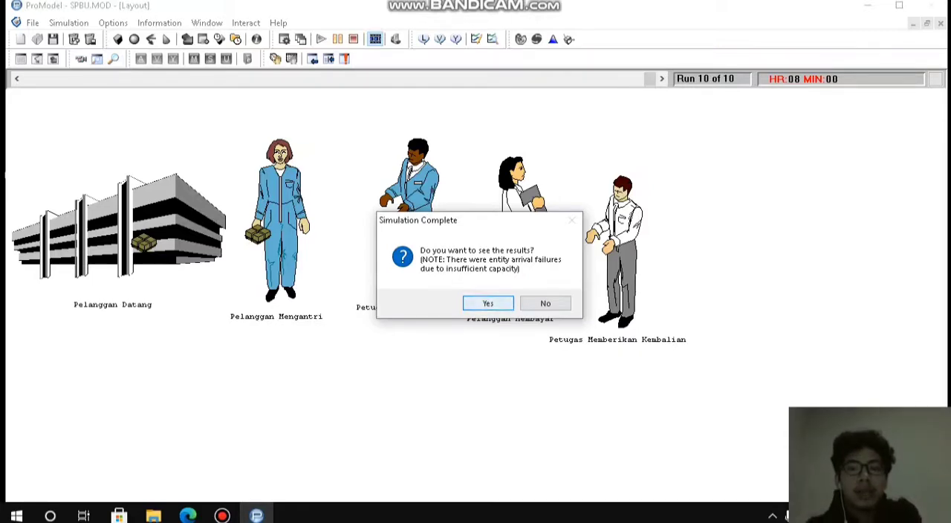
pyautogui.press('Return')
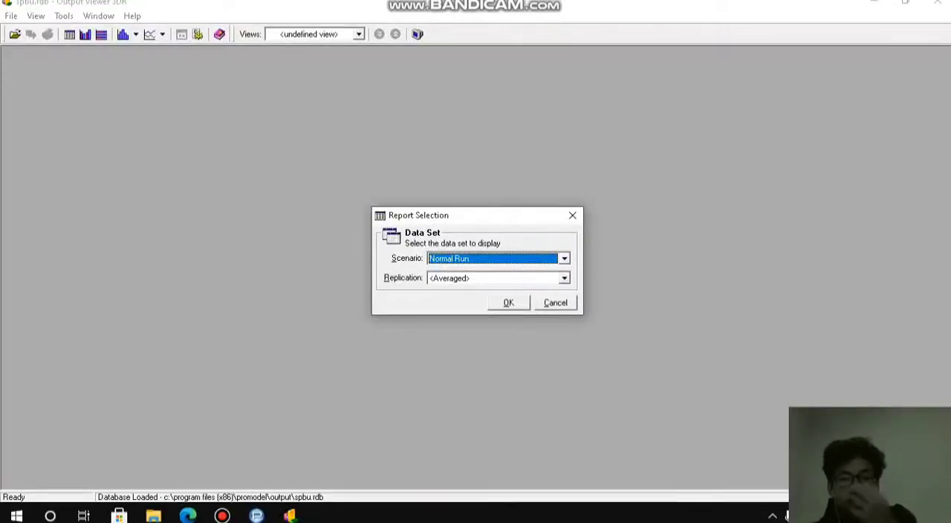
# Generate the general report for the Normal Run scenario with all replications.
pyautogui.click(565, 278)
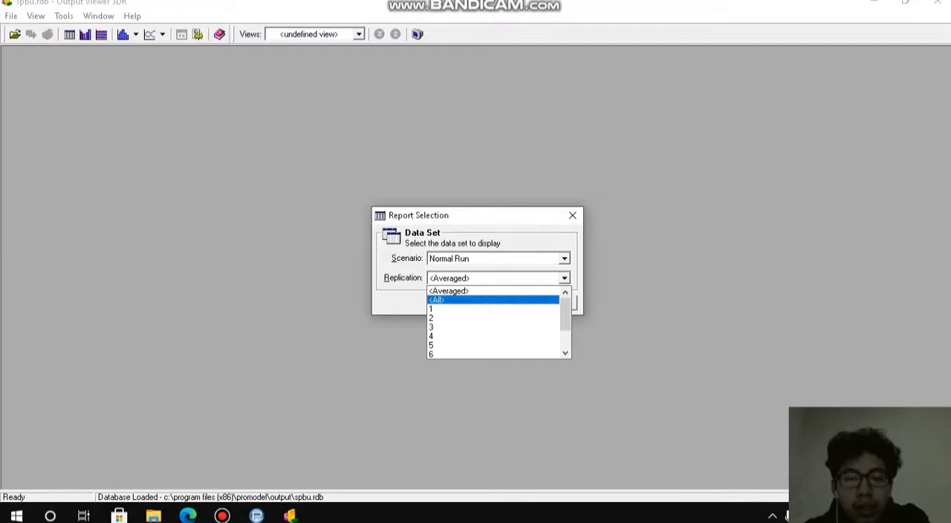
pyautogui.click(483, 300)
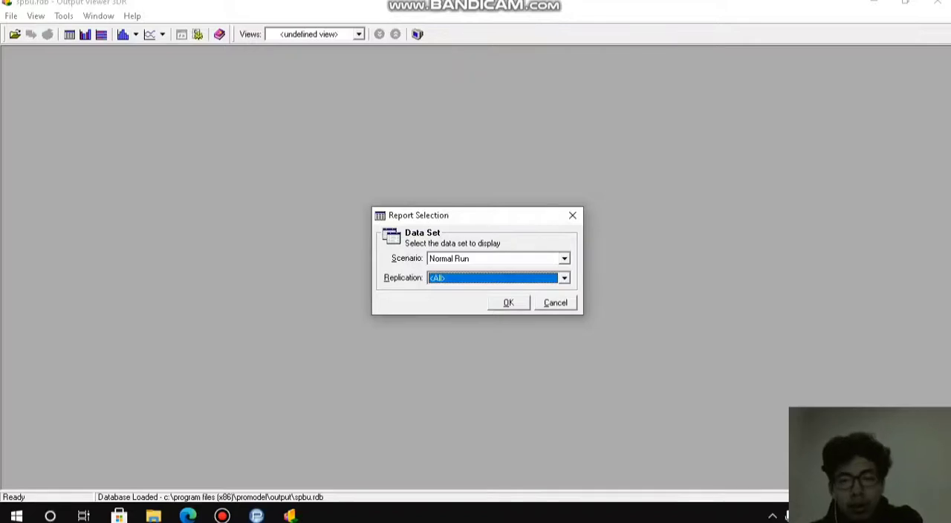
pyautogui.press('Return')
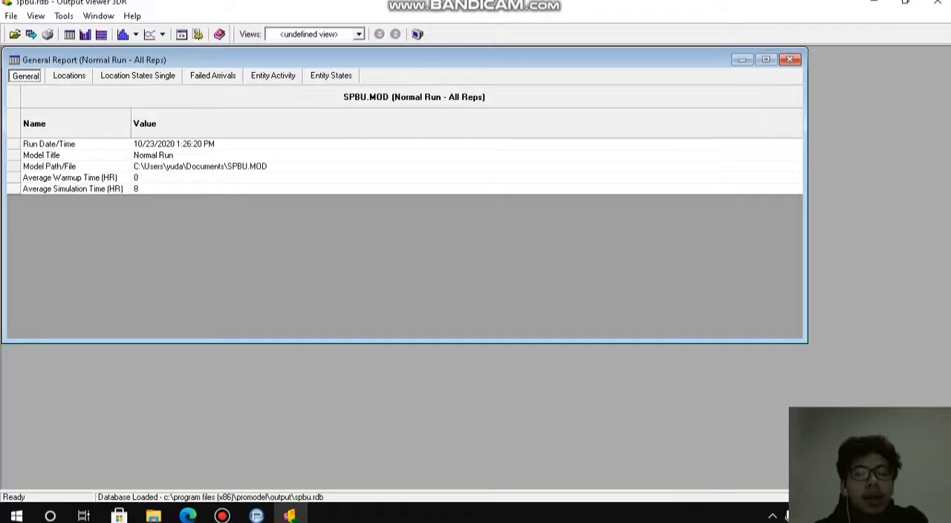
# Examine Bensin's average time in move logic and average time in system per replication in the entity activity results.
pyautogui.click(273, 75)
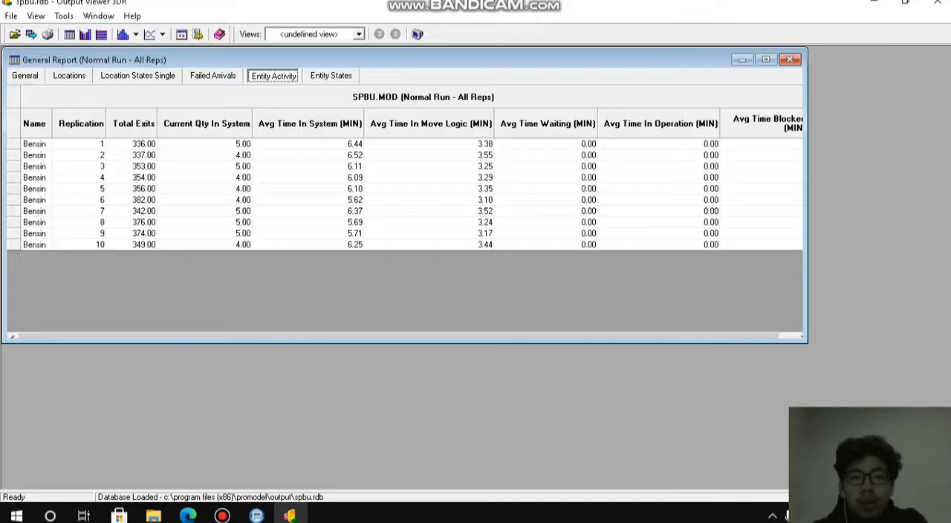
pyautogui.click(431, 124)
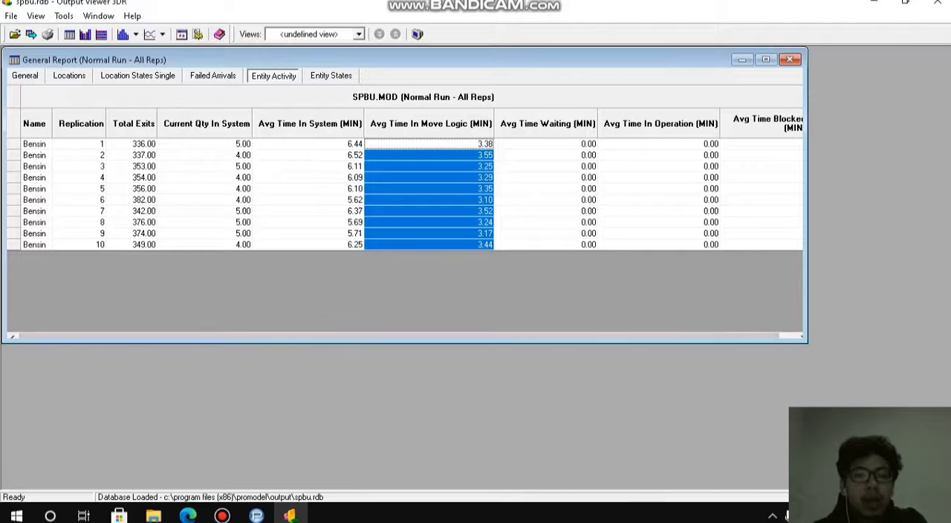
pyautogui.click(310, 124)
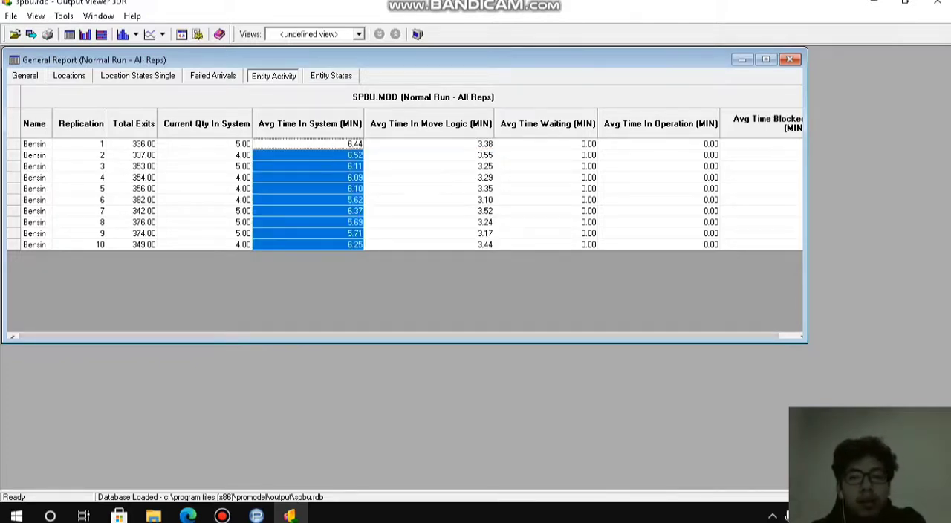
pyautogui.click(309, 144)
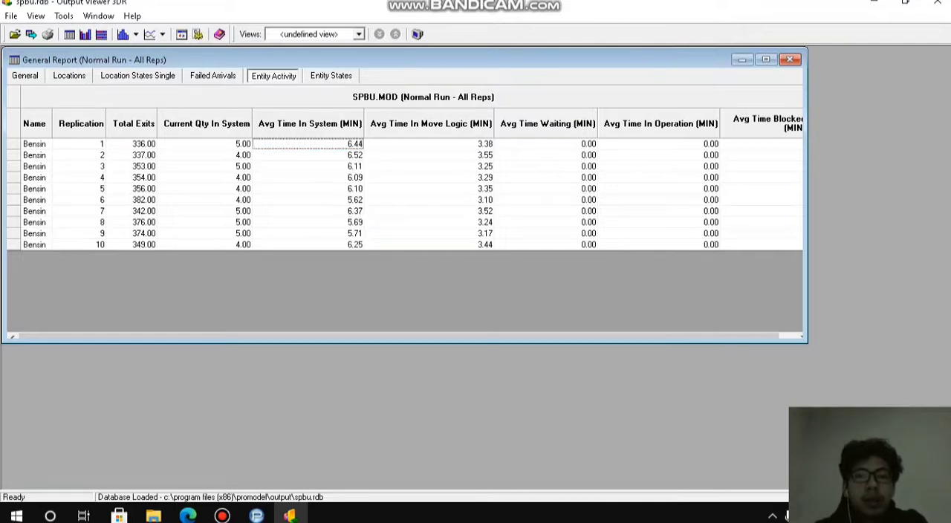